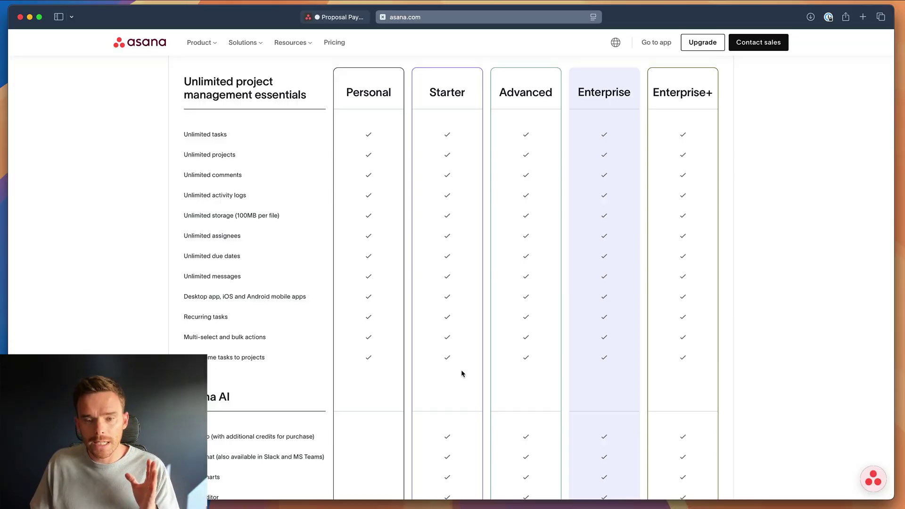
# - Leave the pricing page's Workflows and automation rows and return to the Asana Home tab
pyautogui.scroll(-2, 460, 371)
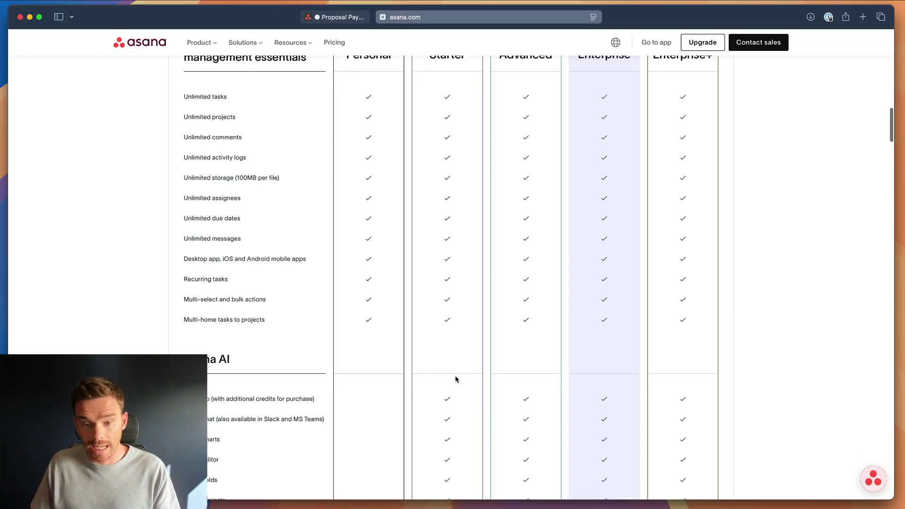
pyautogui.scroll(-20, 456, 378)
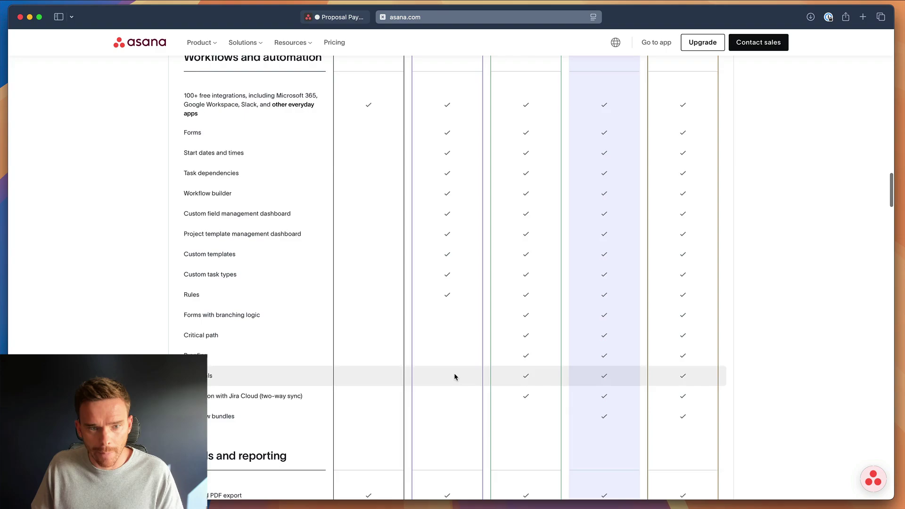
pyautogui.scroll(3, 454, 377)
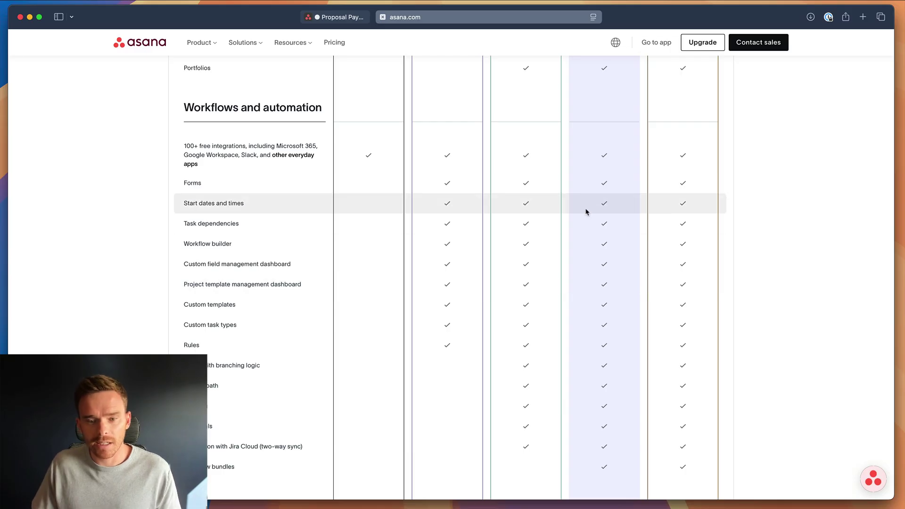
pyautogui.hotkey('ctrl', 'shift', 'Tab')
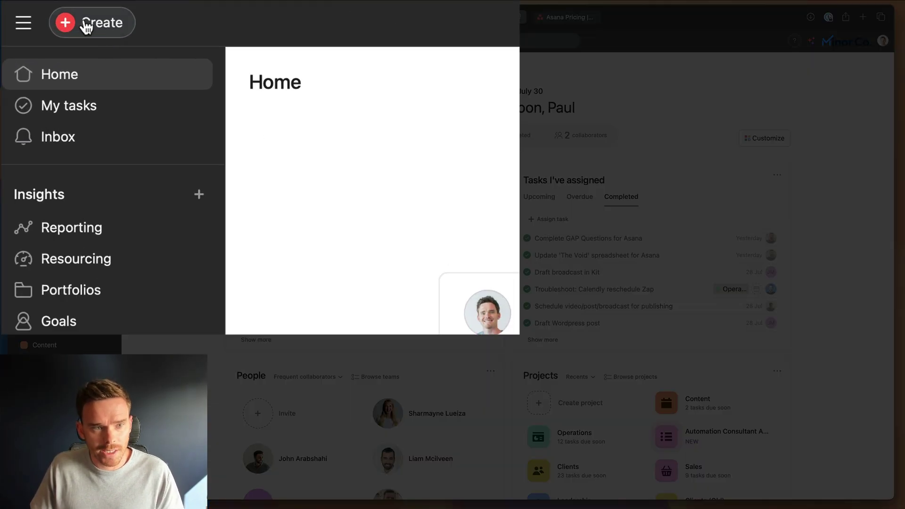
# - Create a blank project named 'Demo' with the recommended Overview, List, Board, Timeline and Dashboard views
pyautogui.click(67, 41)
pyautogui.click(185, 61)
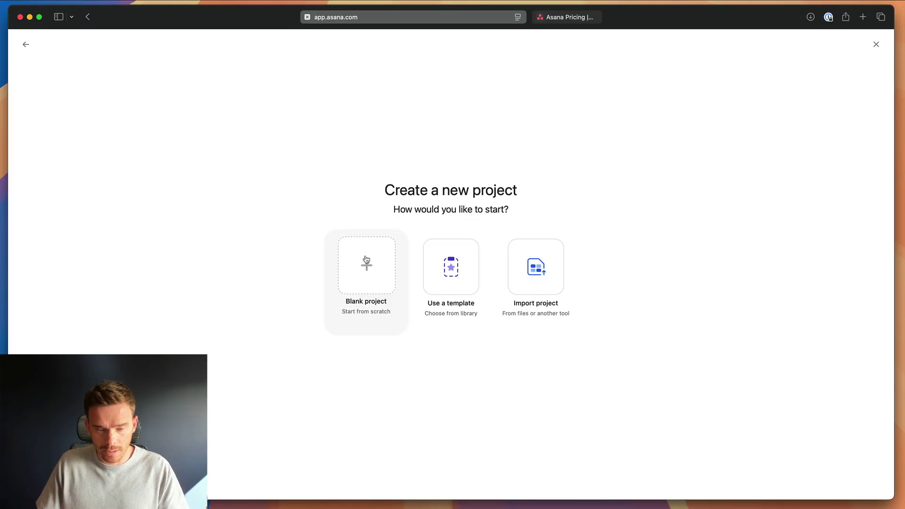
pyautogui.click(367, 259)
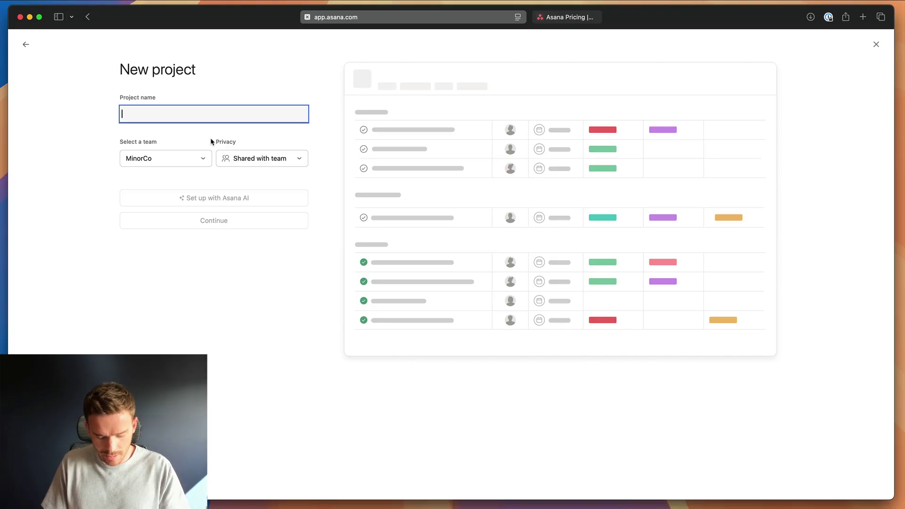
pyautogui.write('Demo')
pyautogui.click(212, 221)
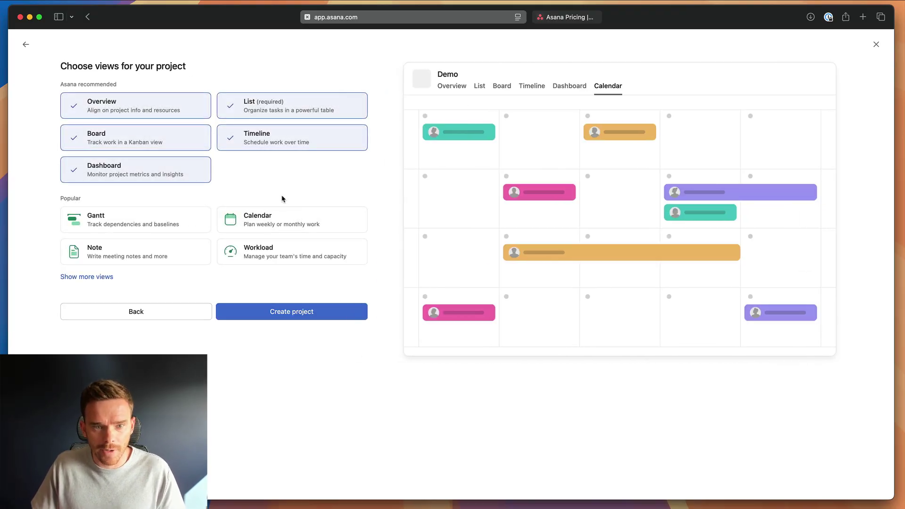
pyautogui.click(285, 316)
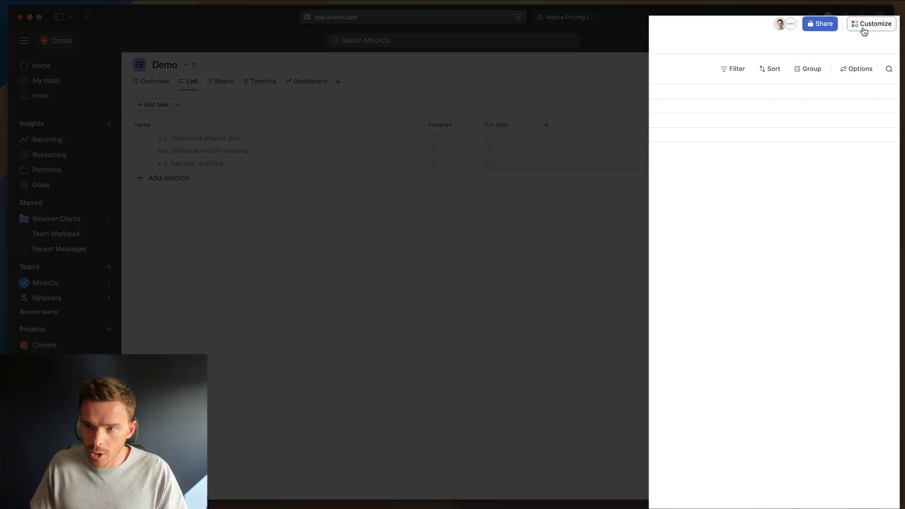
# - Bring up the Demo project's Customize panel, showing its fields, rules, forms and task templates
pyautogui.click(864, 29)
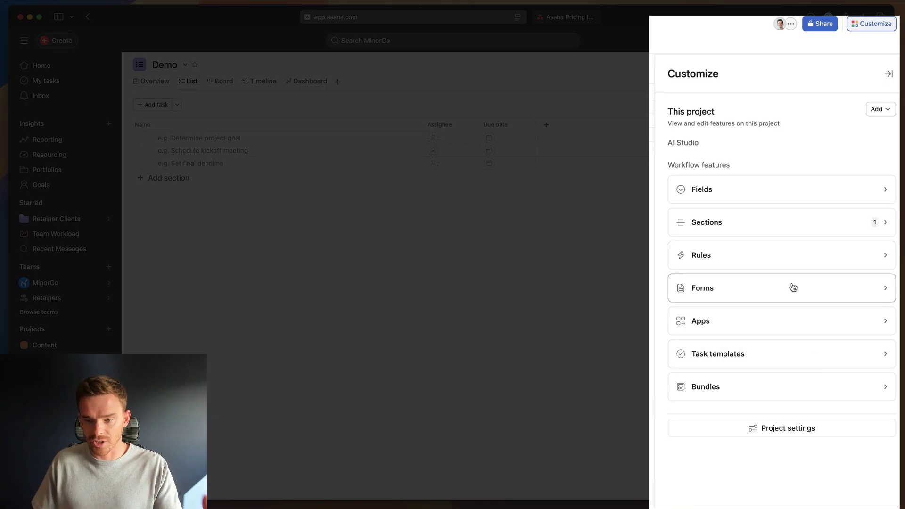
pyautogui.click(782, 359)
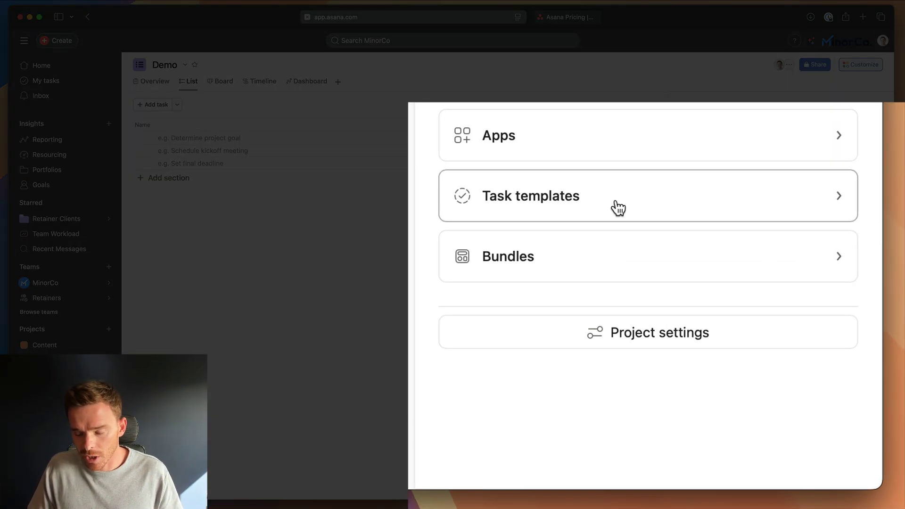
# - Add a new task template to the Demo project and place the cursor in its empty name field
pyautogui.click(617, 206)
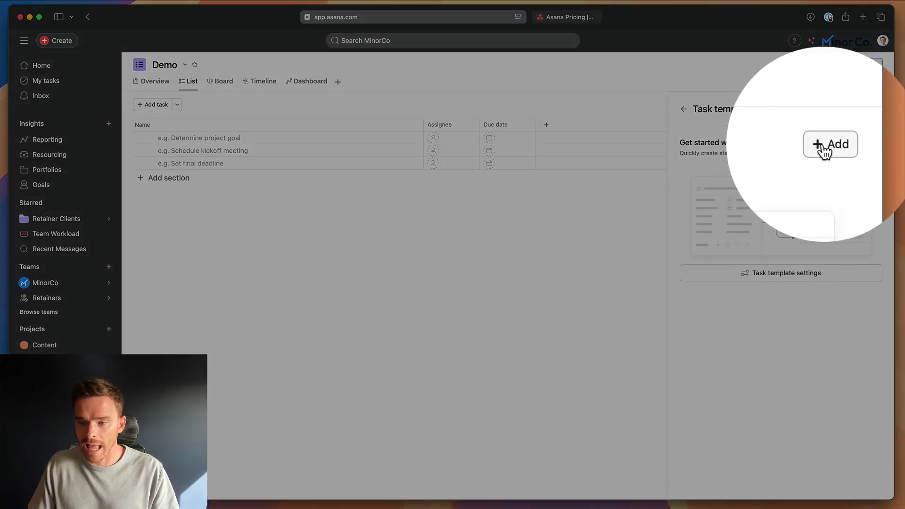
pyautogui.click(869, 143)
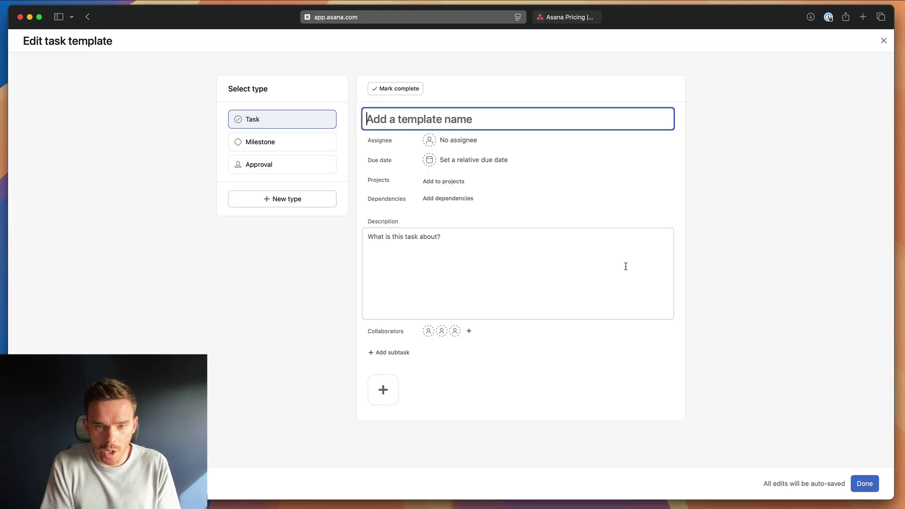
pyautogui.click(625, 266)
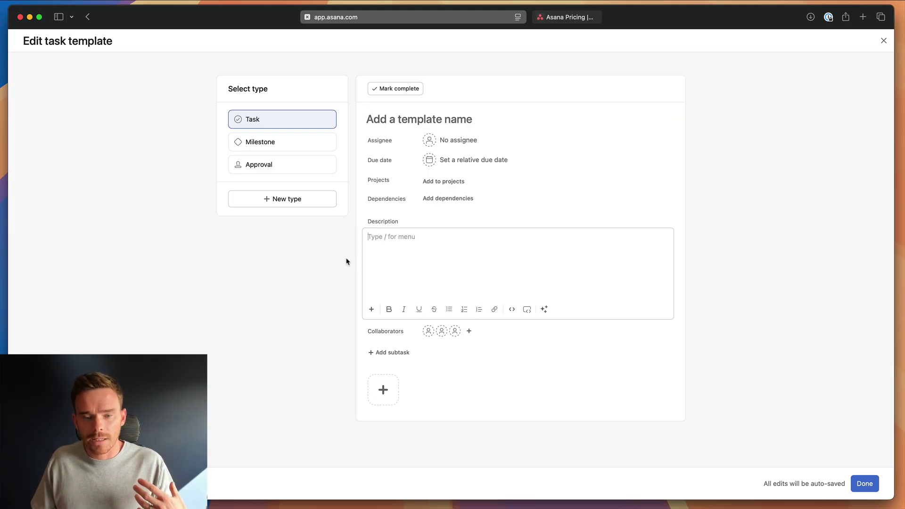
pyautogui.click(414, 122)
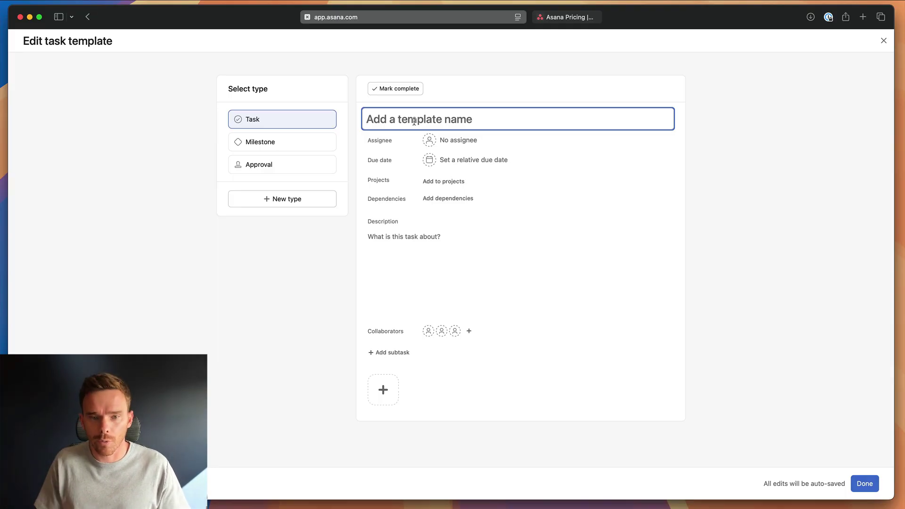
# - Name the template 'SEO Audit' and assign it to the first listed team member
pyautogui.write('SEO Au')
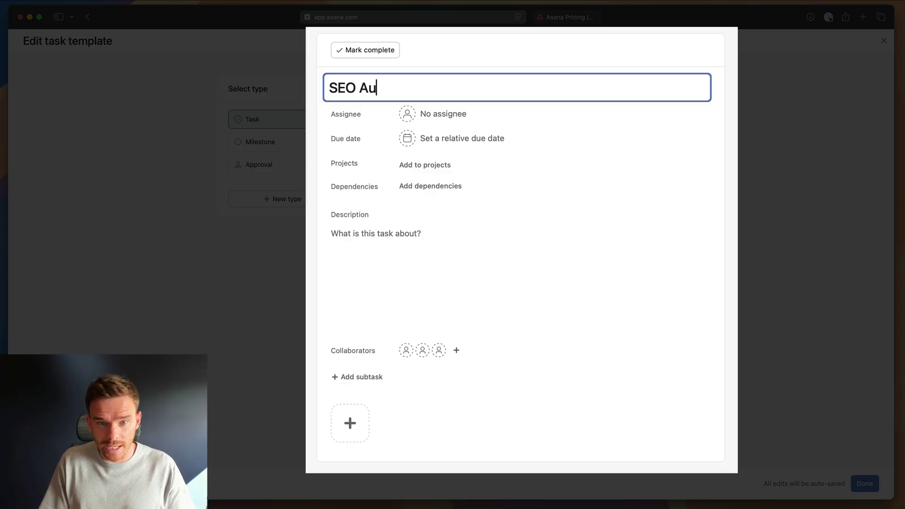
pyautogui.write('dist')
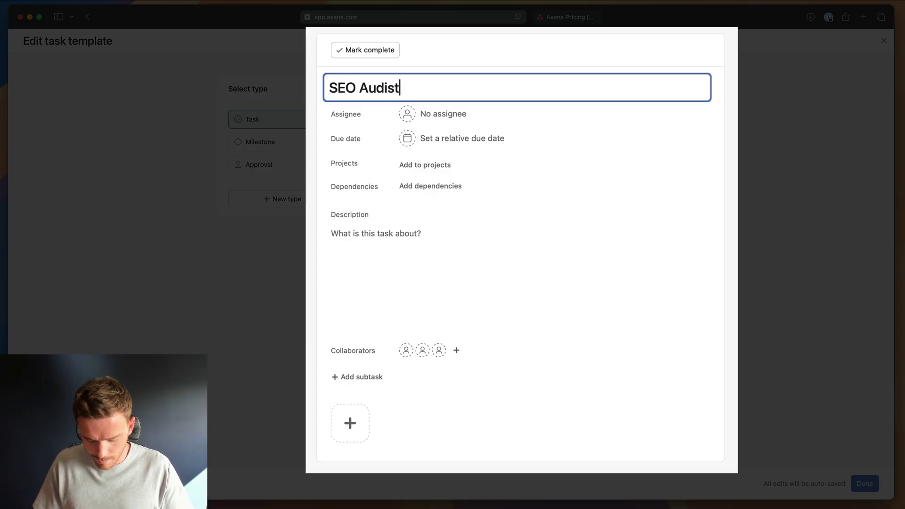
pyautogui.press('BackSpace')
pyautogui.press('BackSpace')
pyautogui.write('t')
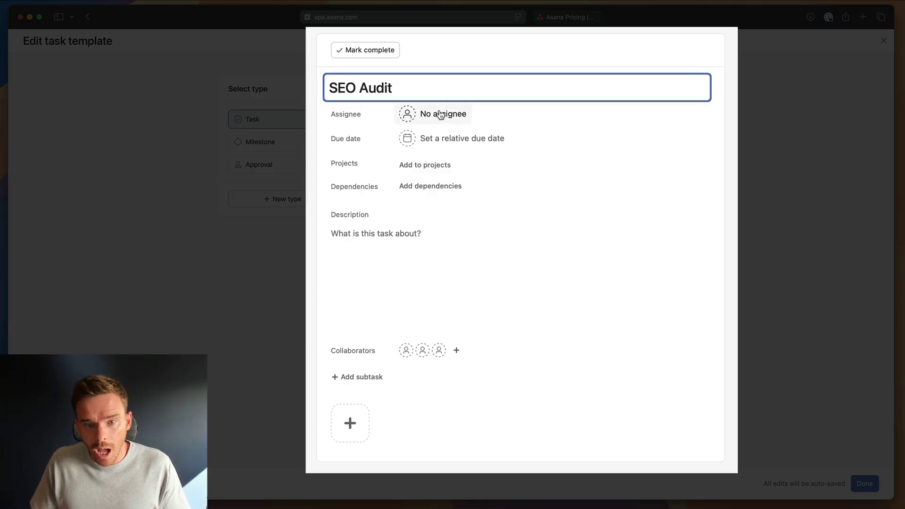
pyautogui.click(441, 115)
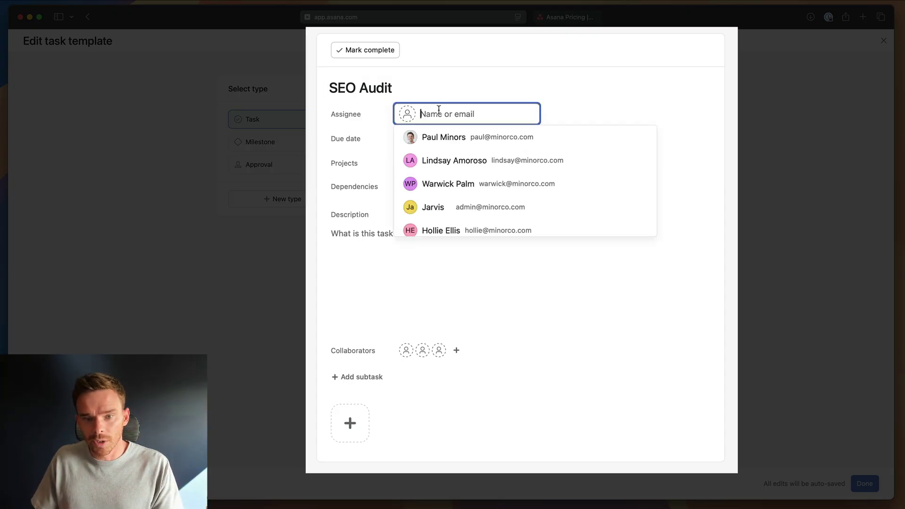
pyautogui.click(434, 137)
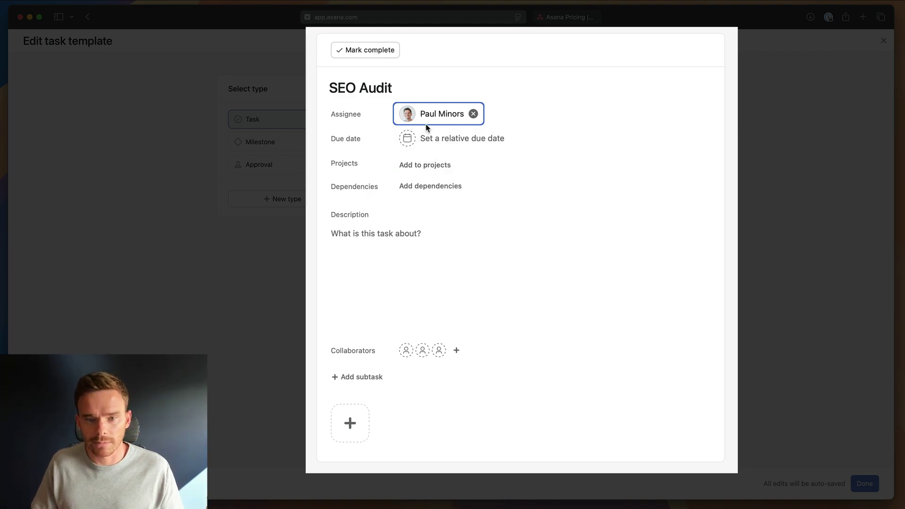
# - Make the template due 7 days after task creation
pyautogui.click(437, 143)
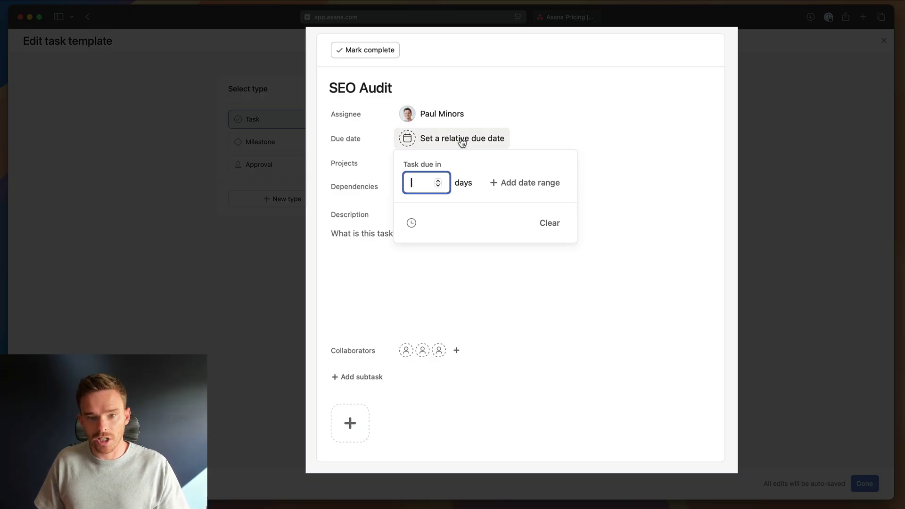
pyautogui.write('7')
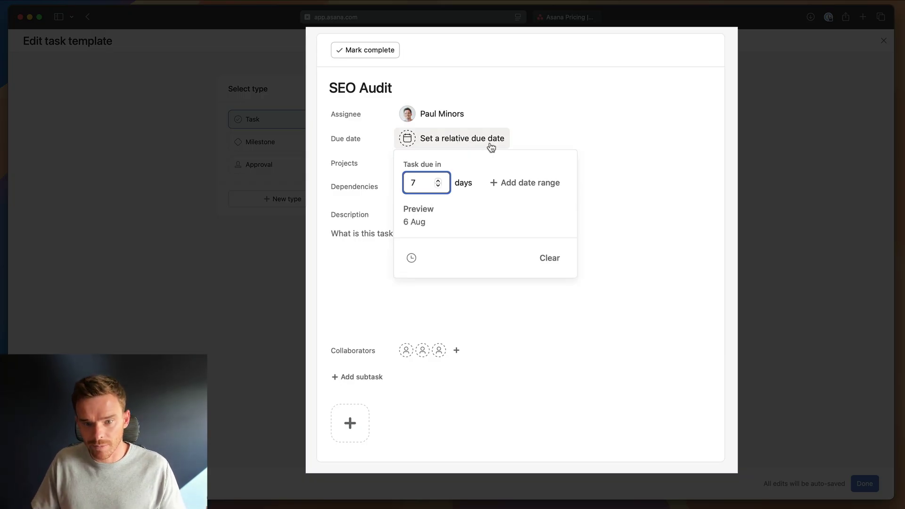
pyautogui.click(555, 141)
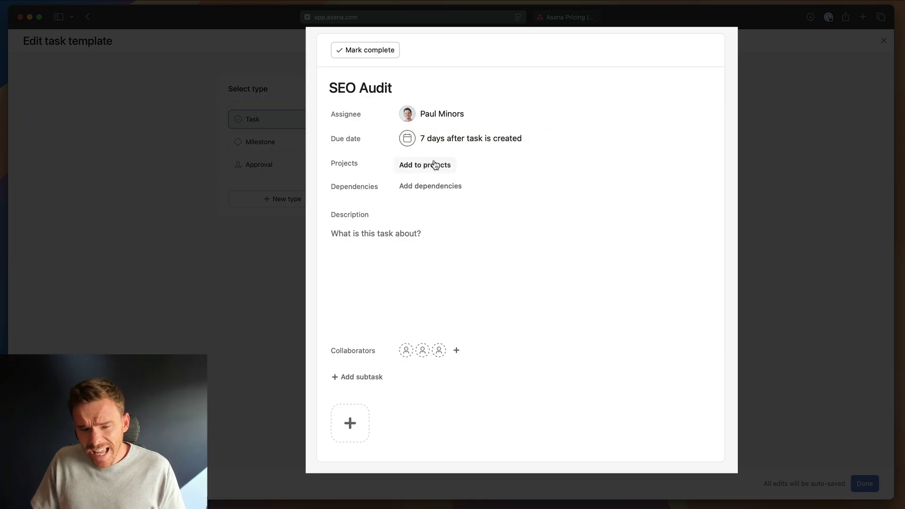
pyautogui.click(434, 165)
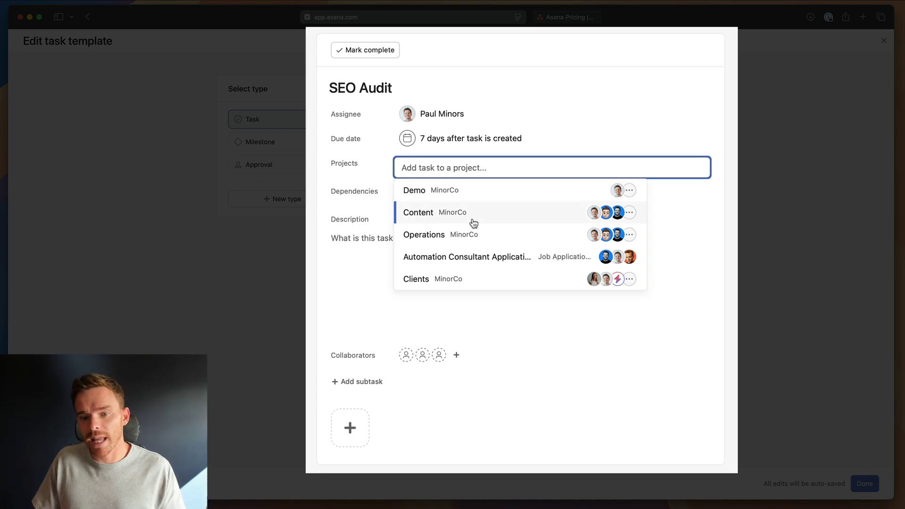
pyautogui.click(468, 243)
pyautogui.click(483, 166)
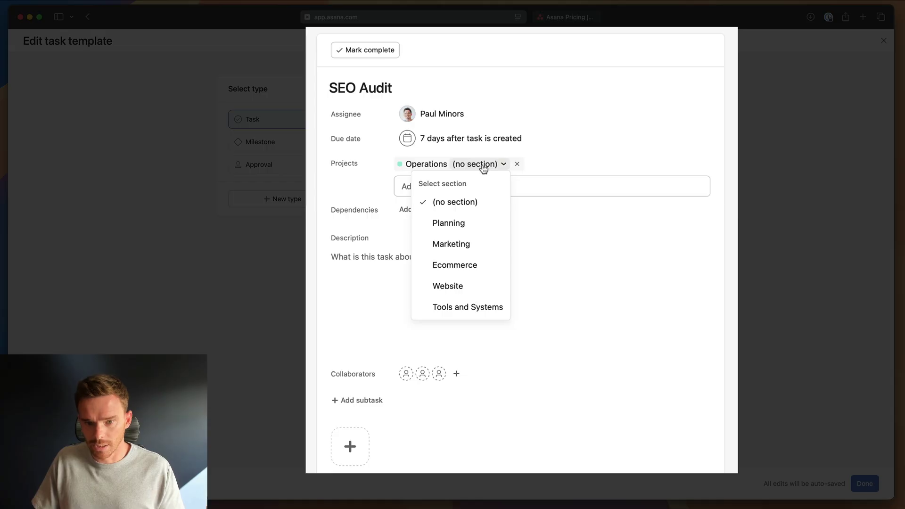
pyautogui.click(465, 245)
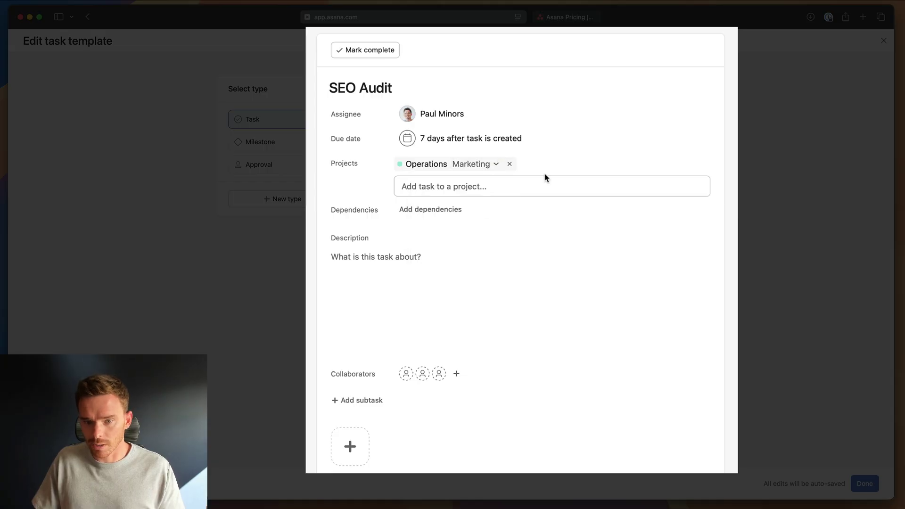
pyautogui.click(510, 164)
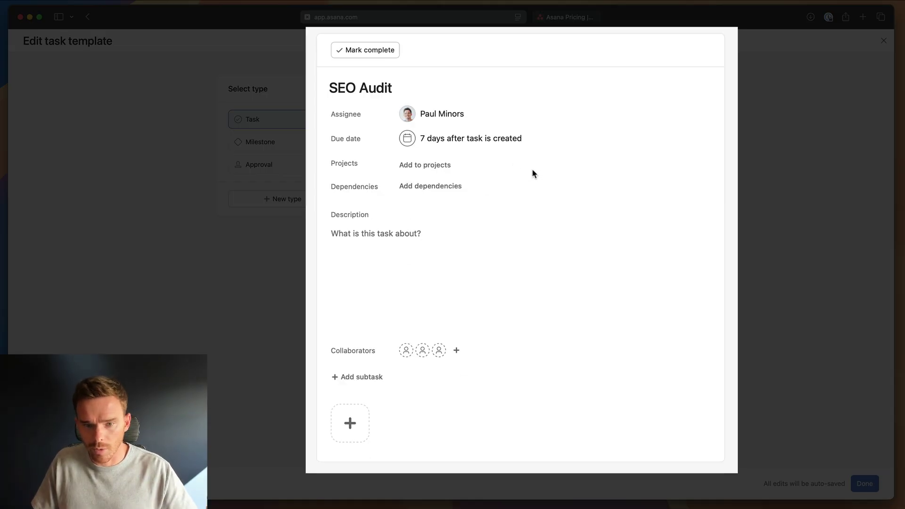
pyautogui.click(427, 187)
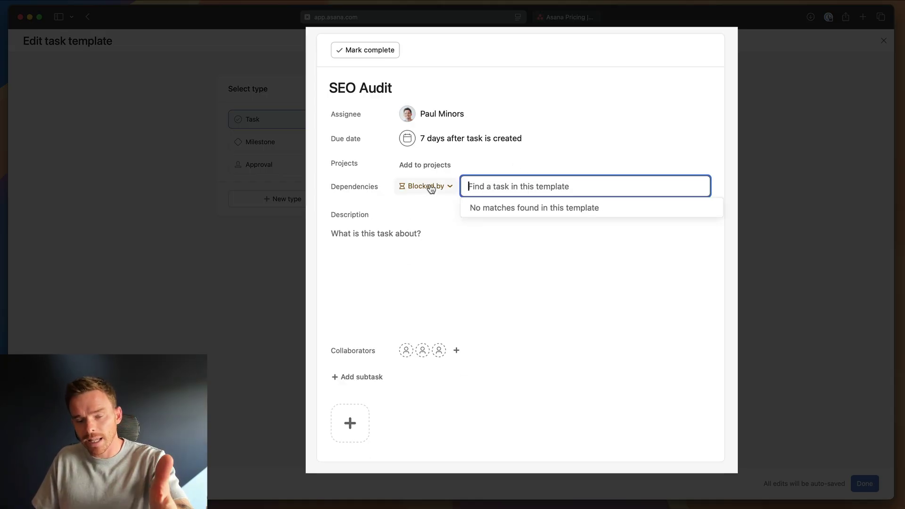
pyautogui.click(471, 248)
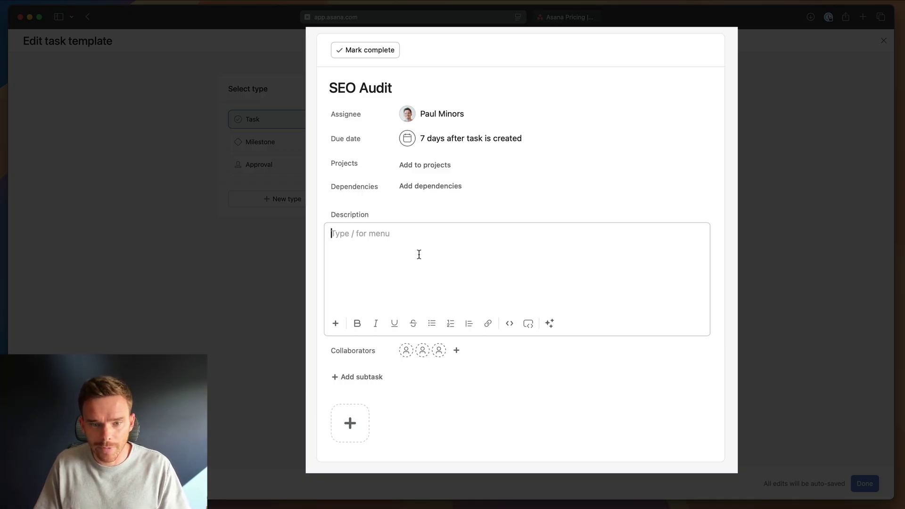
# - Type 'Client Name:', 'Website:', 'Hosting Provider:' and 'Average Google Ranking' on separate description lines
pyautogui.write('Cl')
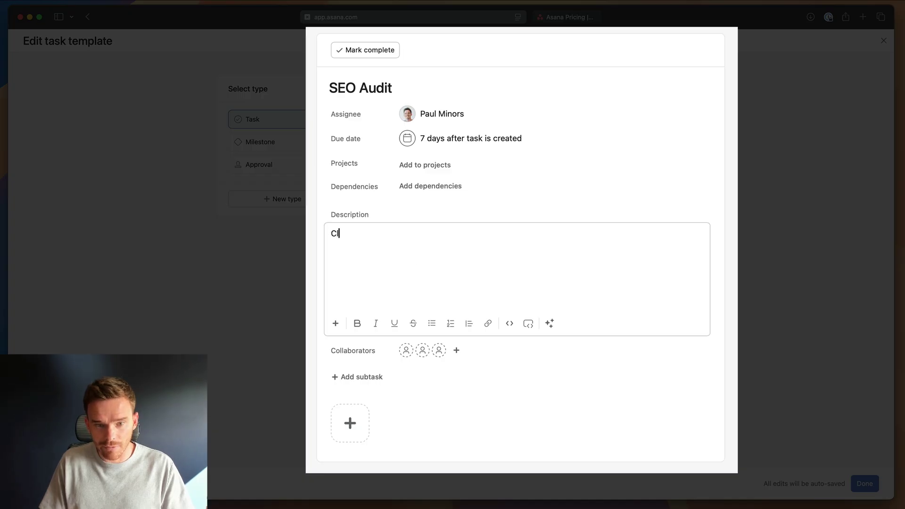
pyautogui.write('ient Name:')
pyautogui.press('Return')
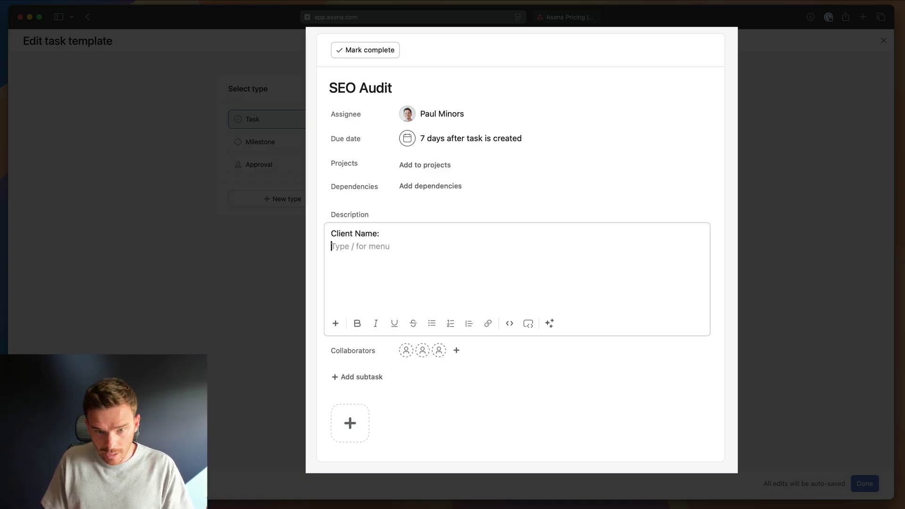
pyautogui.write('Website:')
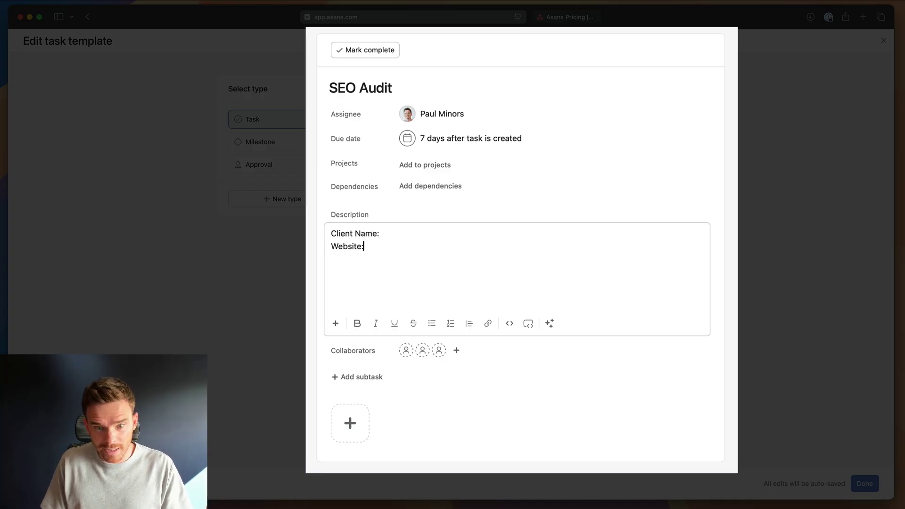
pyautogui.press('Return')
pyautogui.write('Hosting Provid')
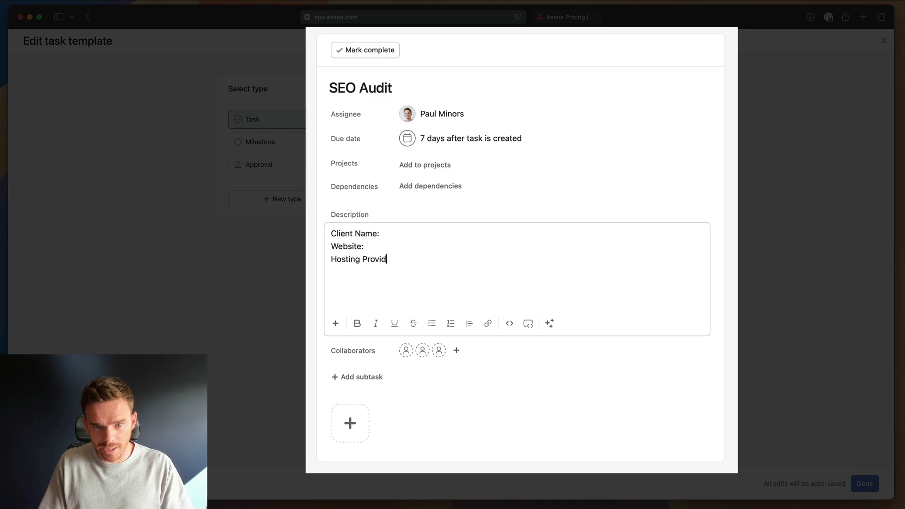
pyautogui.write('er:')
pyautogui.press('Return')
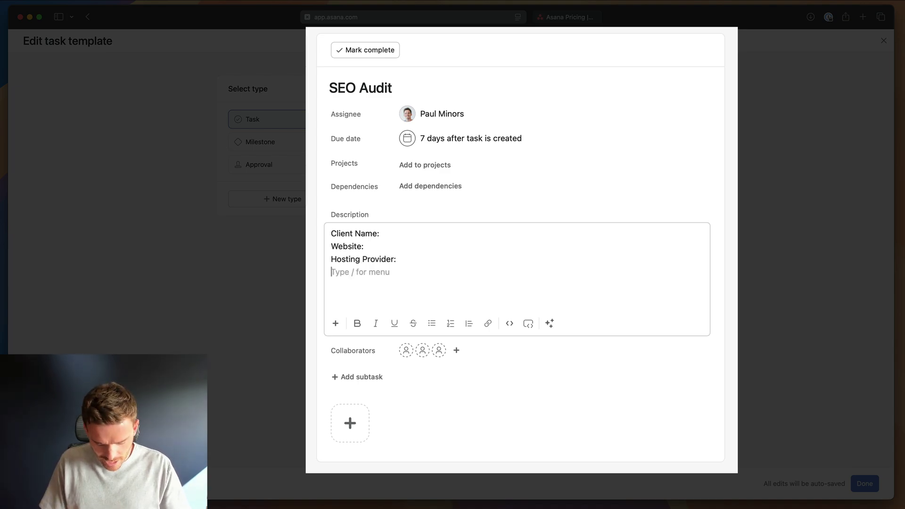
pyautogui.write('Average Google')
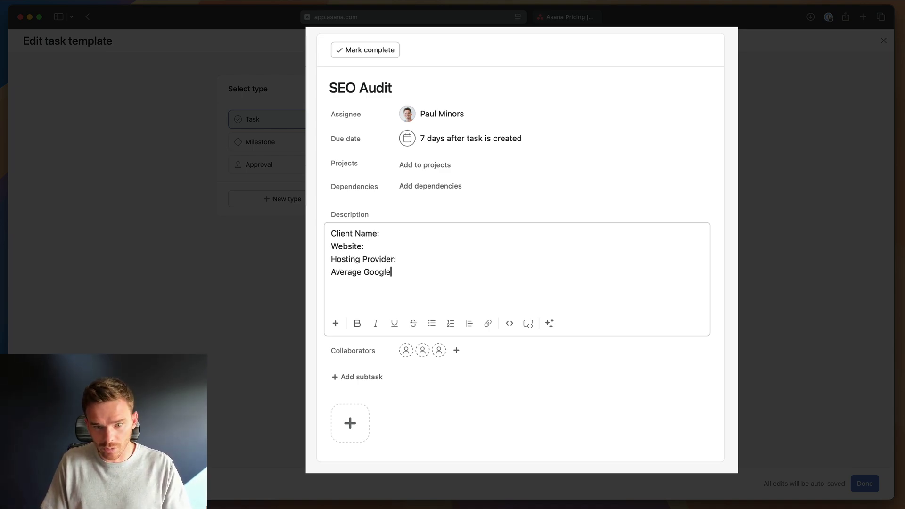
pyautogui.write(' Ranking:')
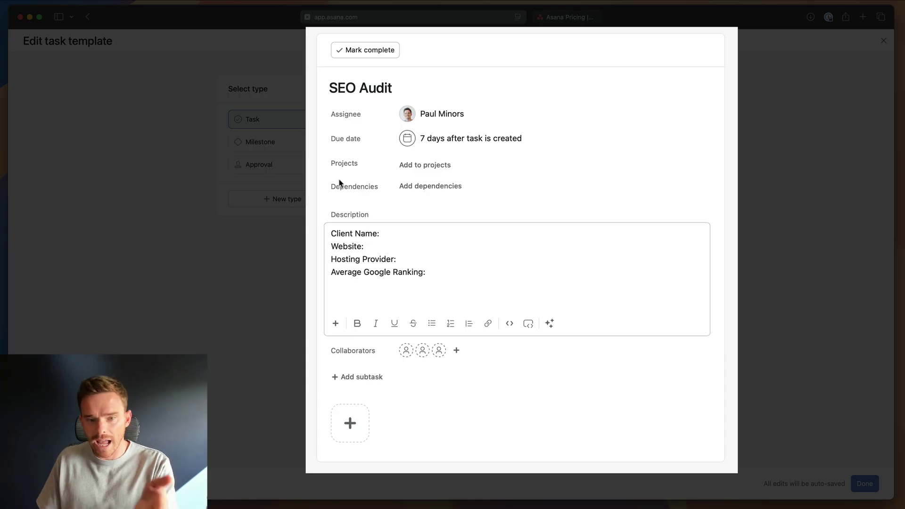
# - Review the four description lines by selecting the text and placing the caret after each label
pyautogui.moveTo(444, 273); pyautogui.dragTo(331, 214)
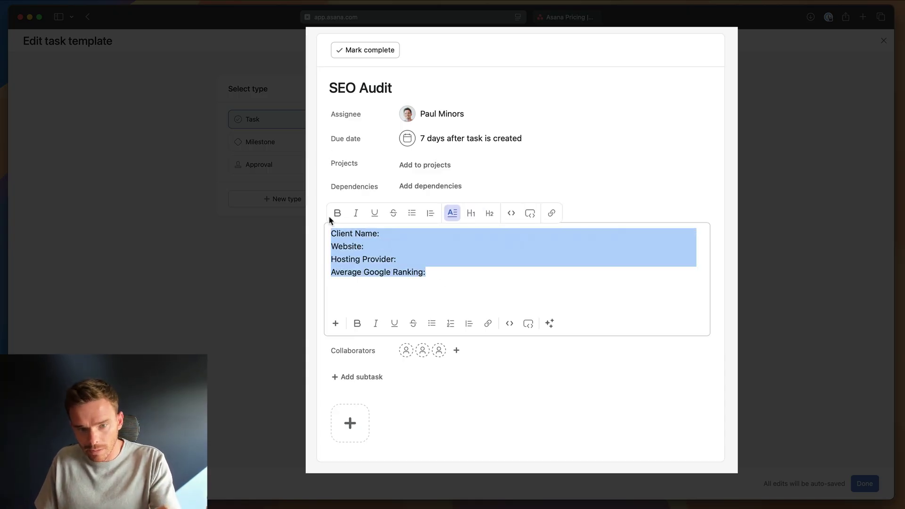
pyautogui.click(395, 245)
pyautogui.click(390, 232)
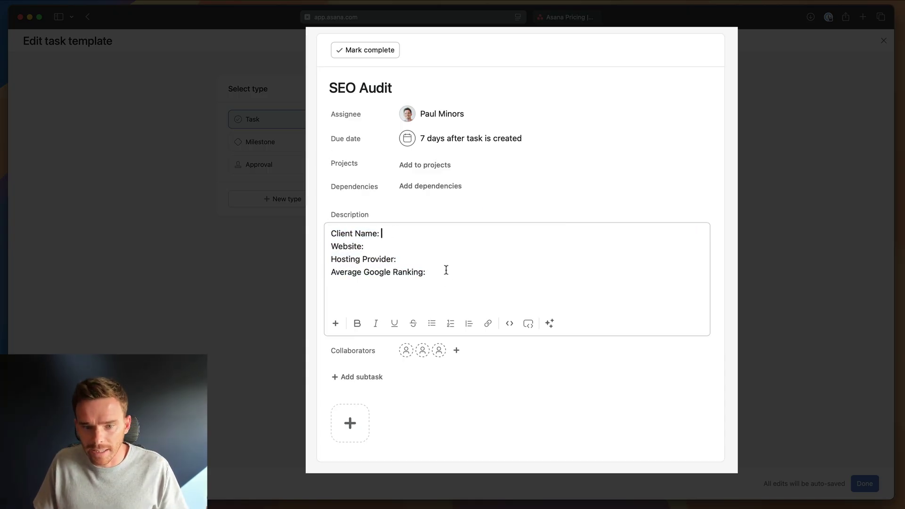
pyautogui.click(430, 260)
pyautogui.click(415, 246)
pyautogui.click(451, 269)
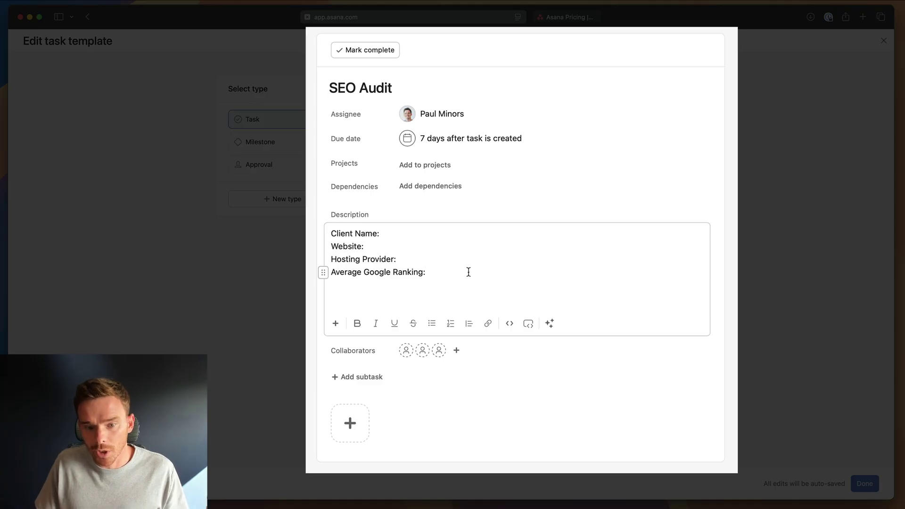
pyautogui.moveTo(445, 273); pyautogui.dragTo(287, 207)
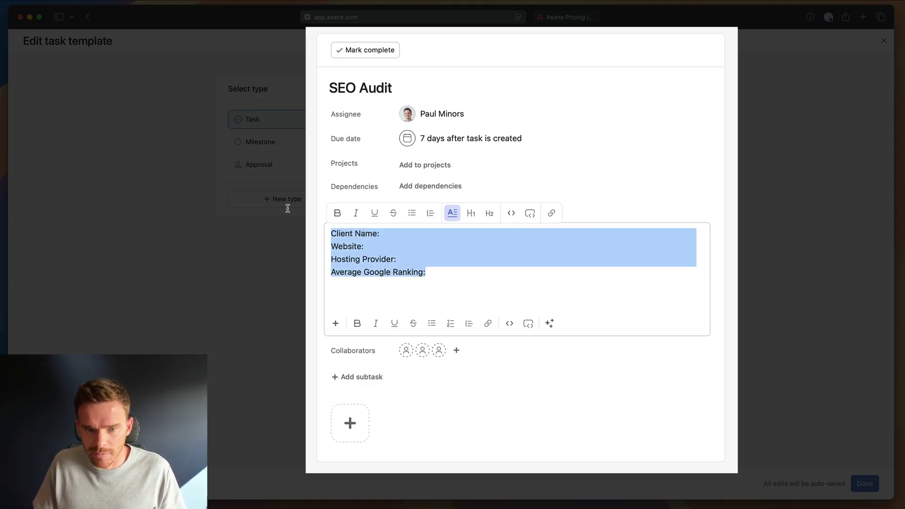
pyautogui.click(404, 272)
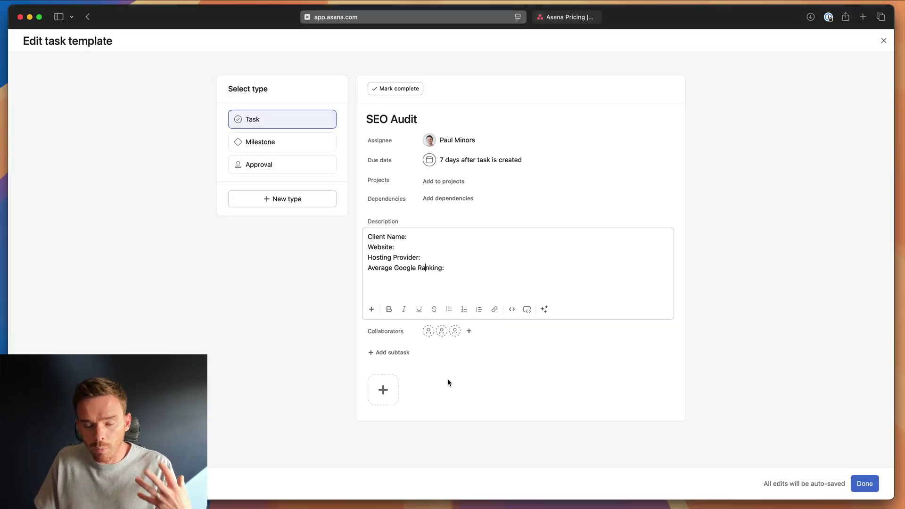
# - Add subtasks 'Analyse backlinks' and 'Get access to analytics' to the template
pyautogui.click(401, 353)
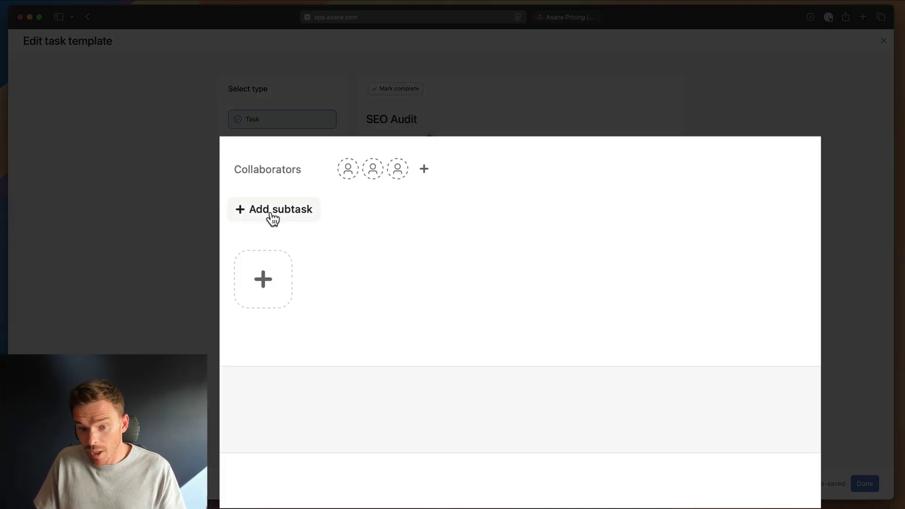
pyautogui.click(391, 339)
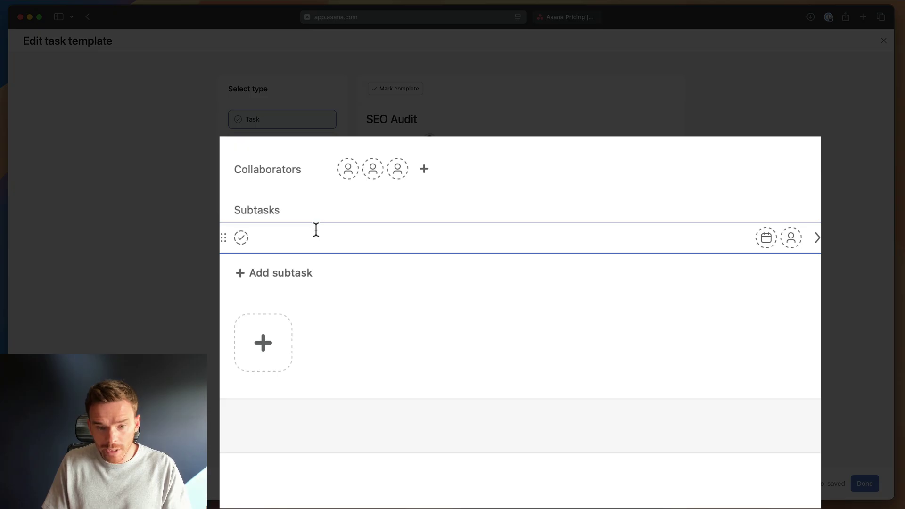
pyautogui.write('Analyse backling')
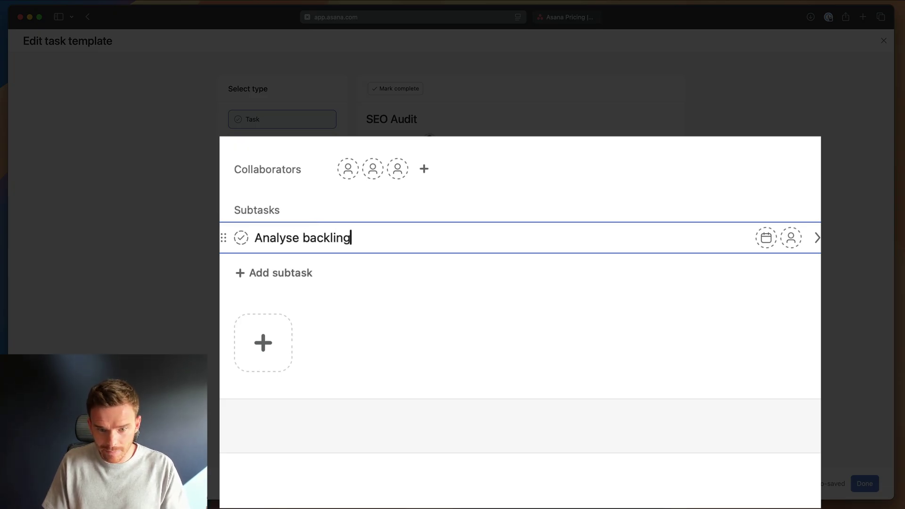
pyautogui.press('BackSpace')
pyautogui.write('ks')
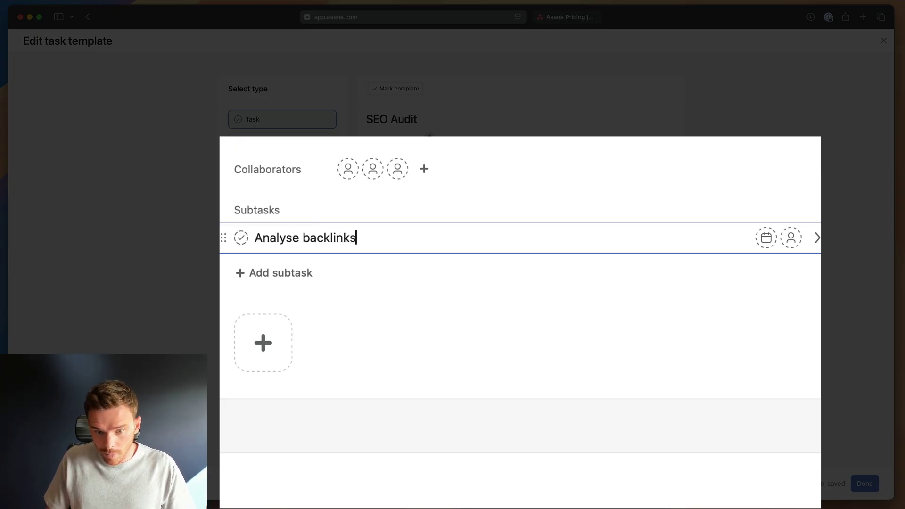
pyautogui.press('Return')
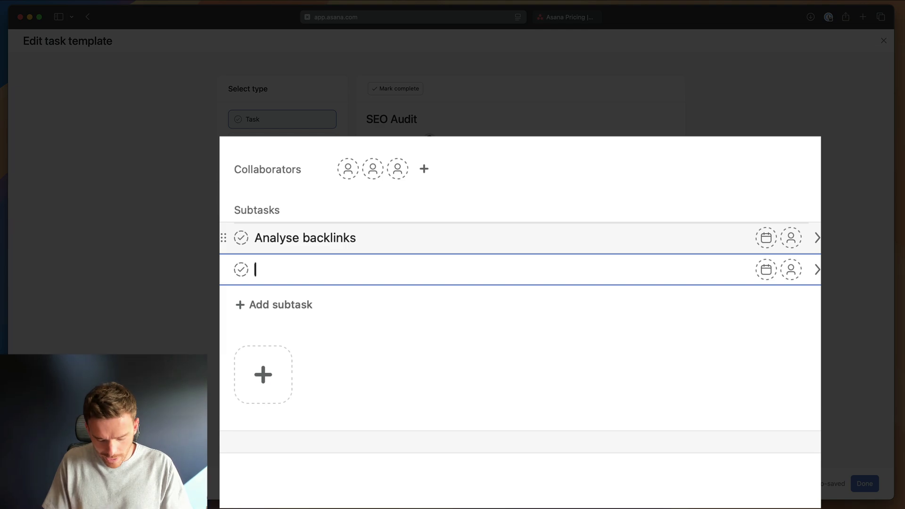
pyautogui.write('Get access to')
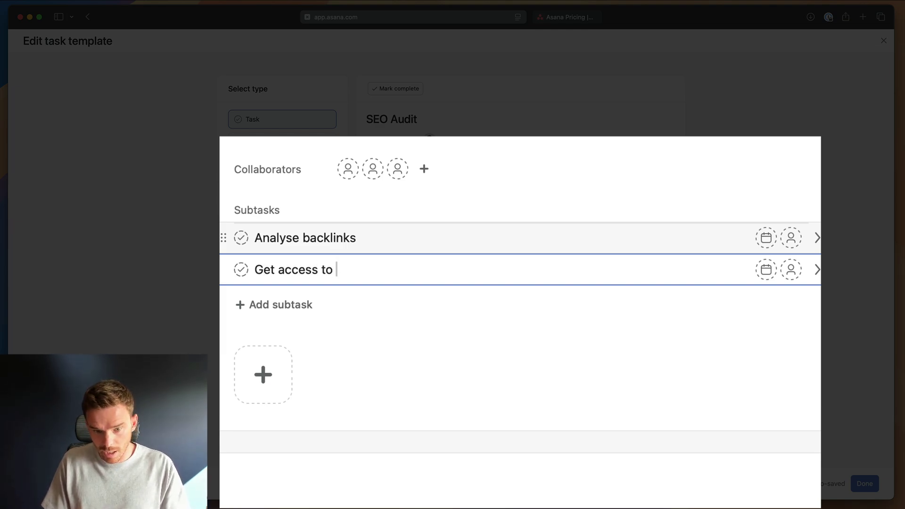
pyautogui.write(' analytics')
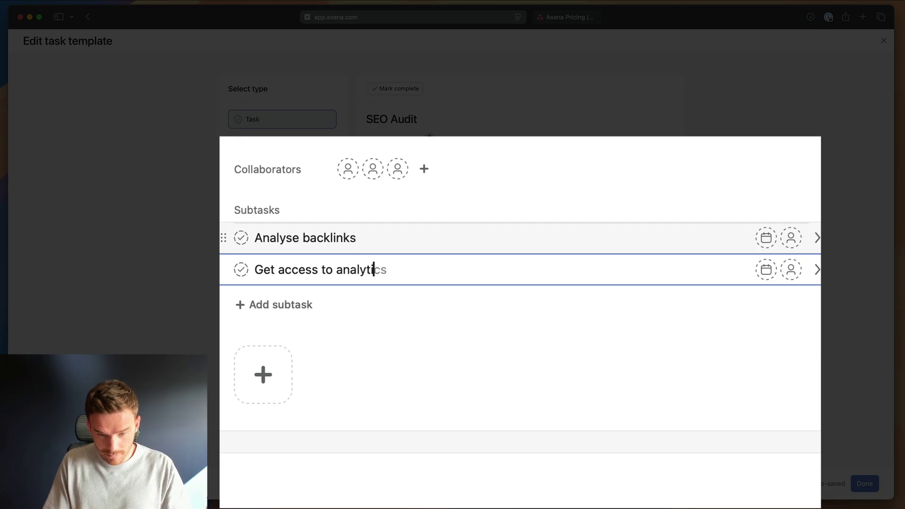
# - Move Get access to analytics to the top, add 'Evaluate on-page content', and paste the remaining four subtasks
pyautogui.moveTo(224, 268); pyautogui.dragTo(286, 233)
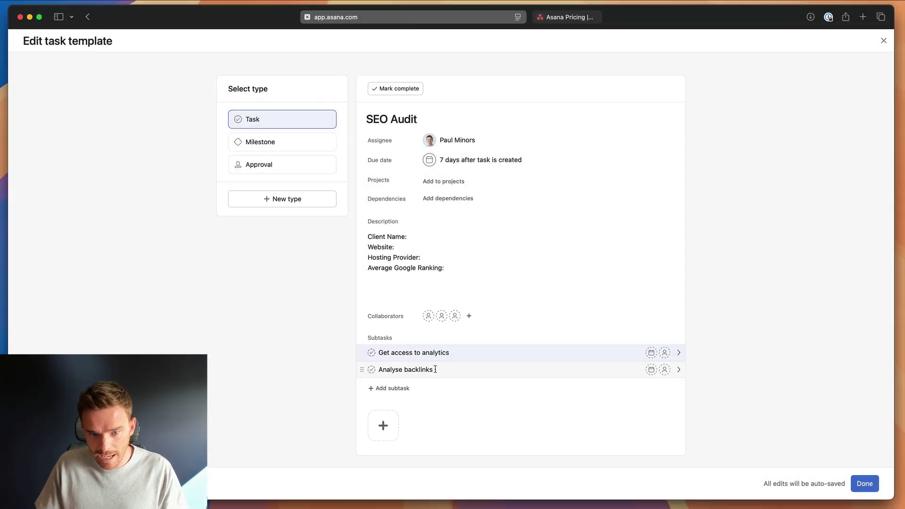
pyautogui.click(435, 369)
pyautogui.press('Return')
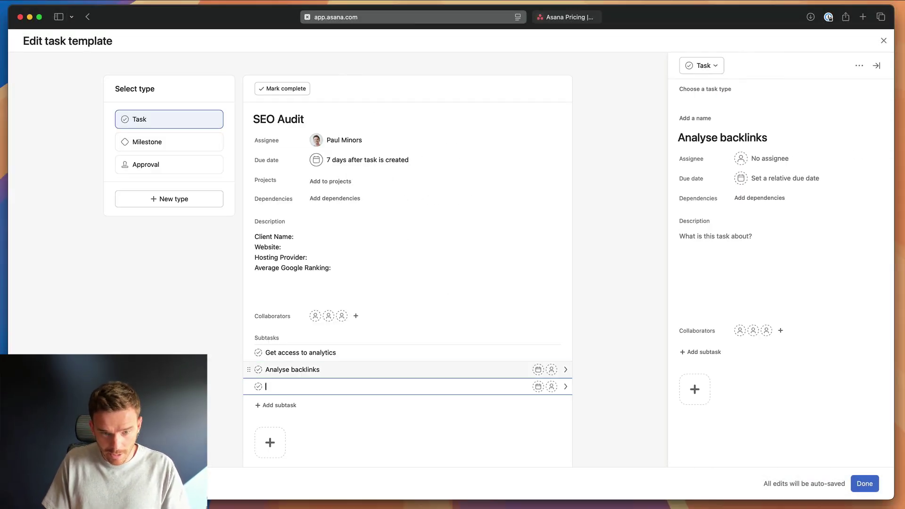
pyautogui.write('Evaltuate')
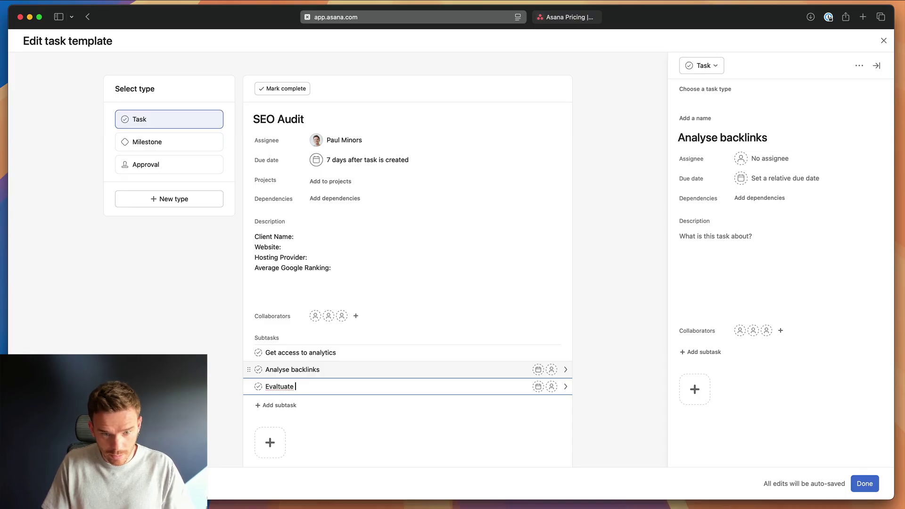
pyautogui.press('BackSpace')
pyautogui.press('BackSpace')
pyautogui.press('BackSpace')
pyautogui.press('BackSpace')
pyautogui.press('BackSpace')
pyautogui.press('BackSpace')
pyautogui.press('BackSpace')
pyautogui.press('BackSpace')
pyautogui.press('BackSpace')
pyautogui.press('BackSpace')
pyautogui.write('Evalu')
pyautogui.write('at')
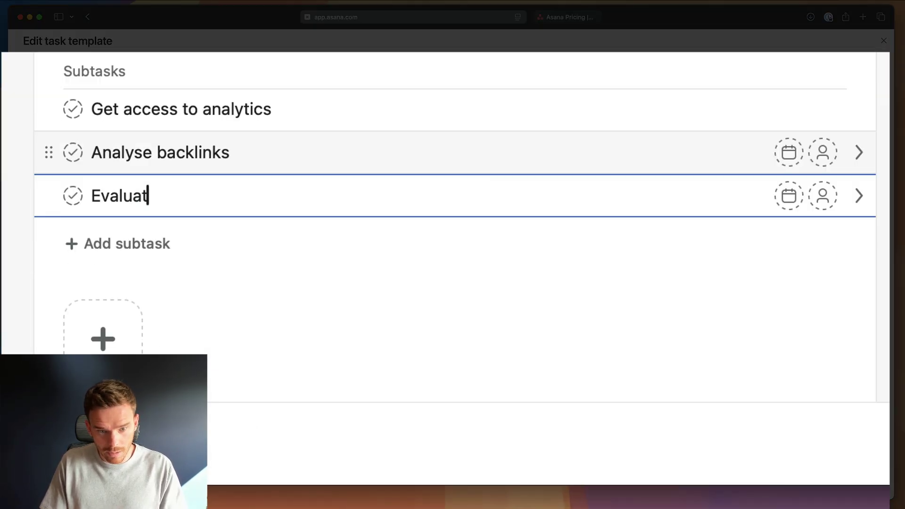
pyautogui.write('e on-page ')
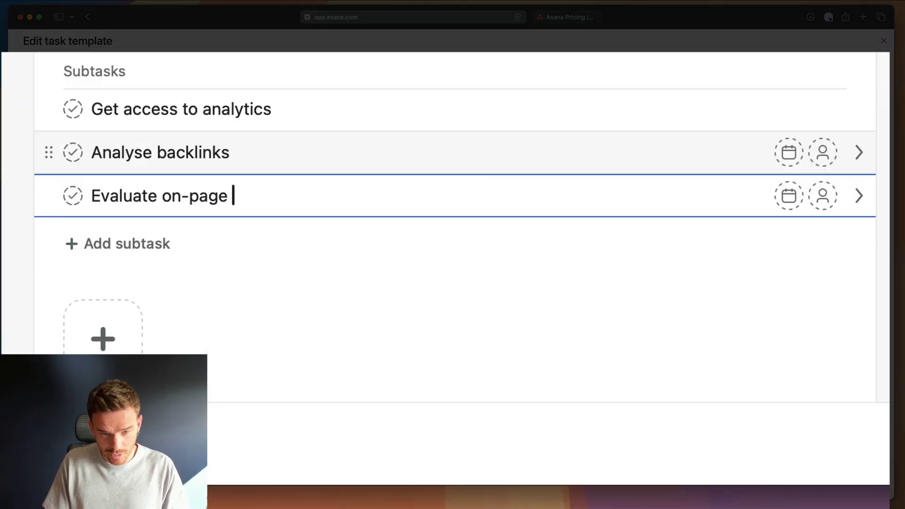
pyautogui.write('content')
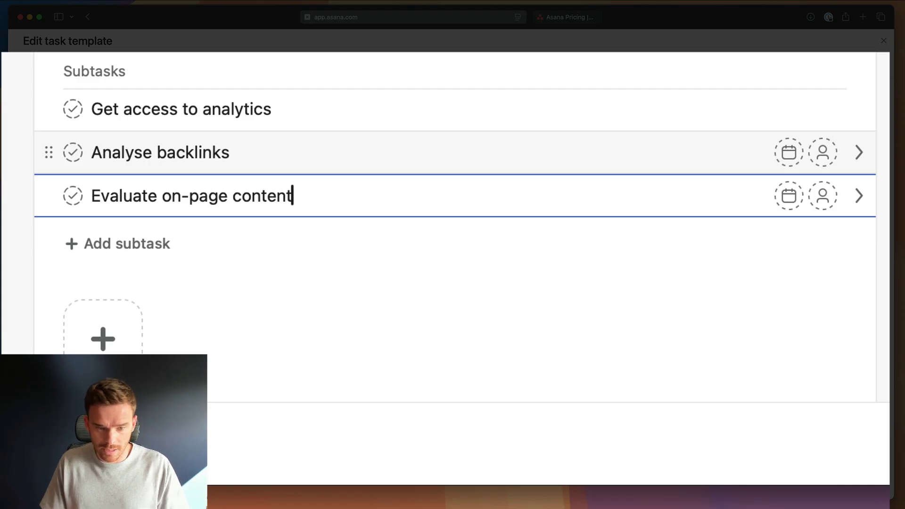
pyautogui.write('Review title and meta descriptions Review images Draft audit report Send report to client')
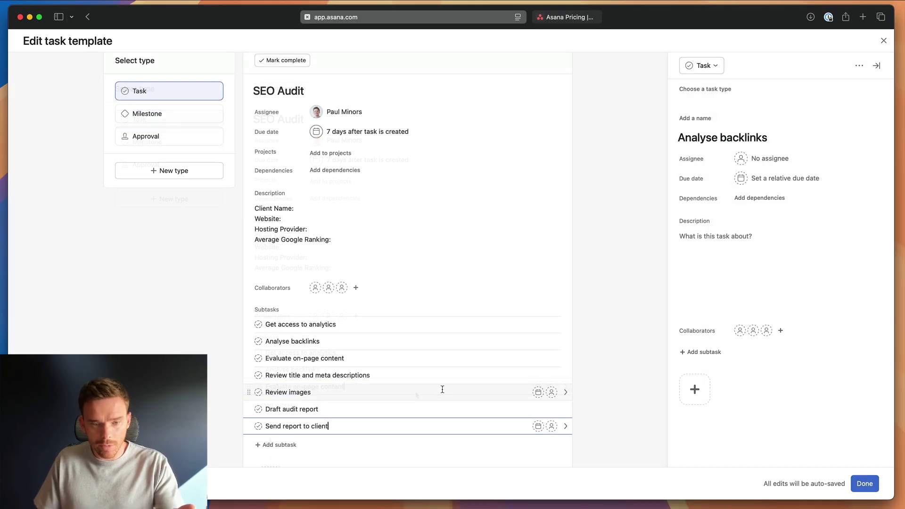
# - Show the Get access to analytics subtask's details and click into its empty description
pyautogui.click(383, 325)
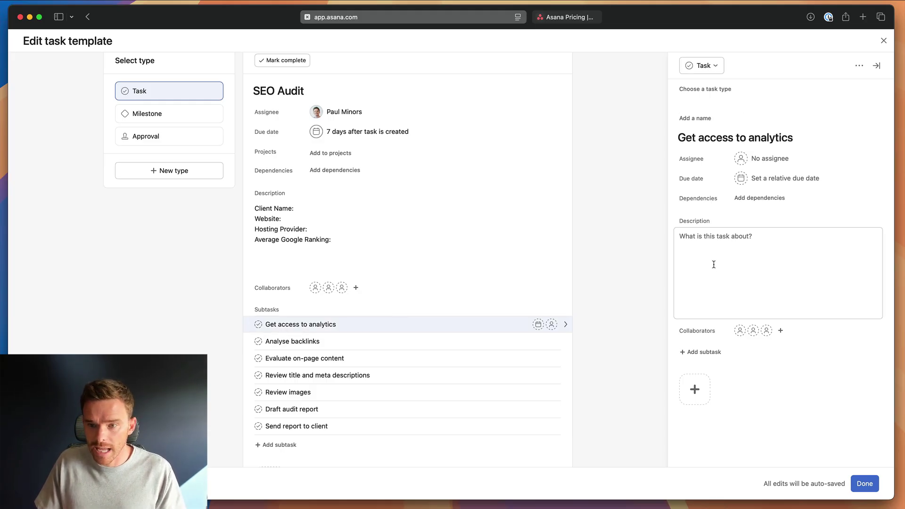
pyautogui.click(744, 265)
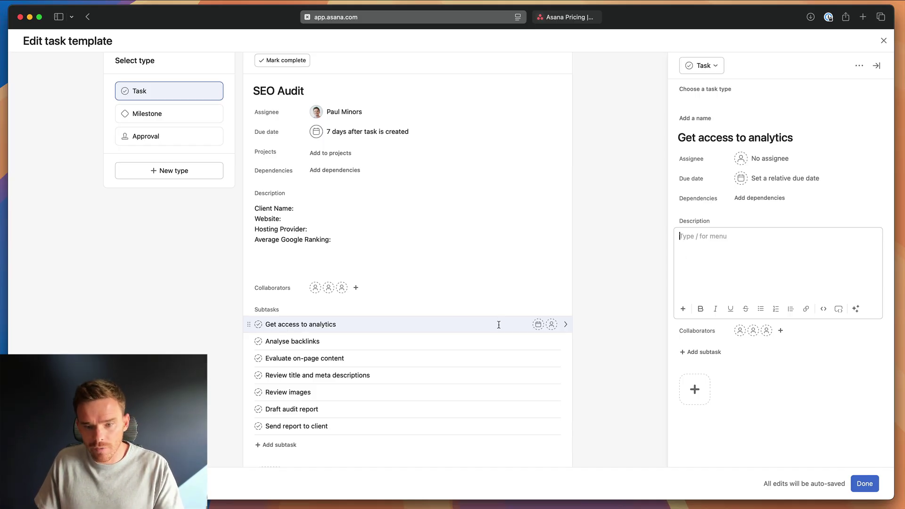
# - Assign Get access to analytics, Analyse backlinks and Evaluate on-page content to one teammate
pyautogui.click(552, 325)
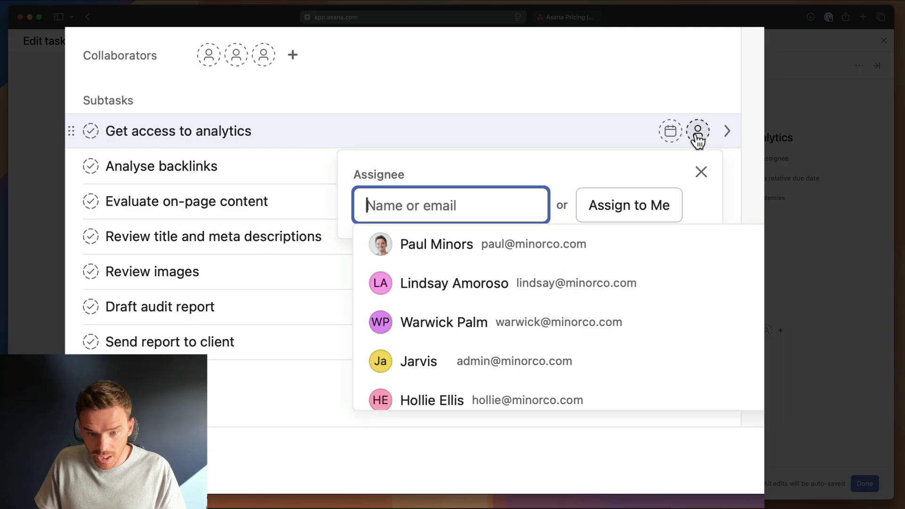
pyautogui.click(491, 283)
pyautogui.click(699, 168)
pyautogui.click(516, 320)
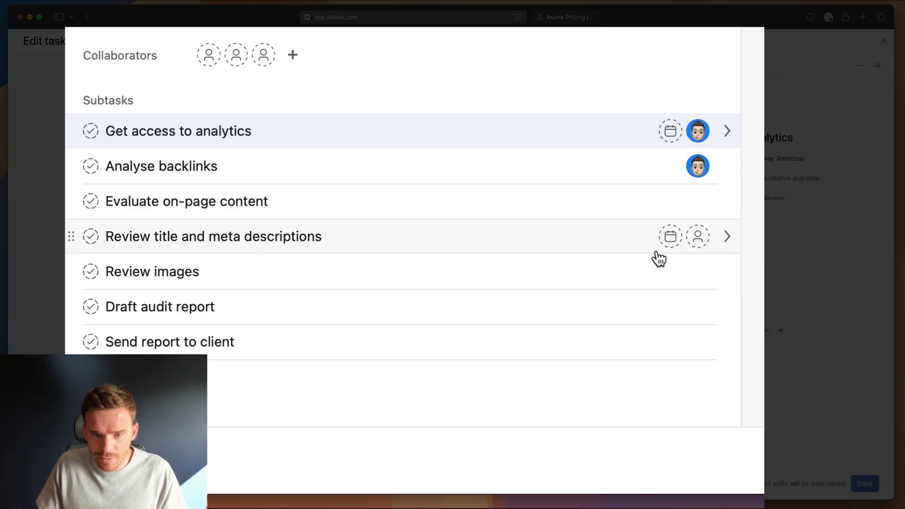
pyautogui.click(699, 201)
pyautogui.click(605, 283)
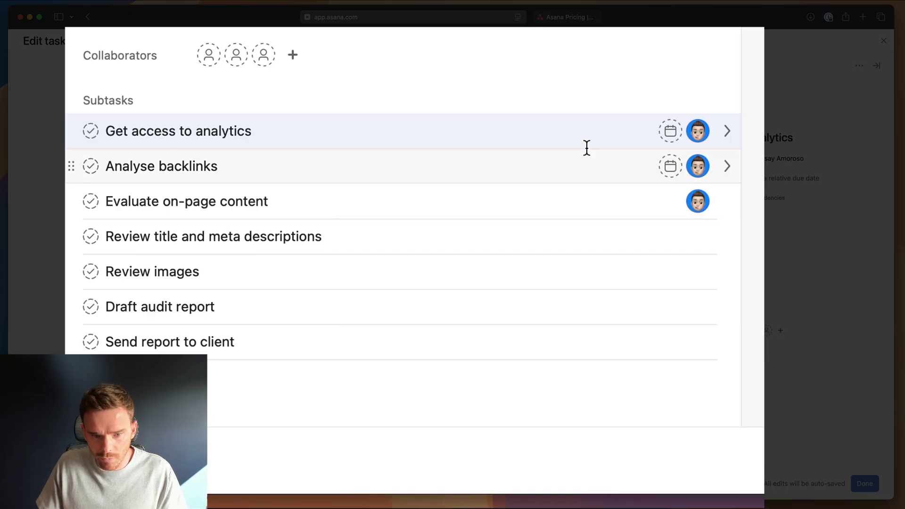
# - Assign Review title and meta descriptions, Review images, Draft audit report and Send report to client to a second teammate
pyautogui.click(698, 236)
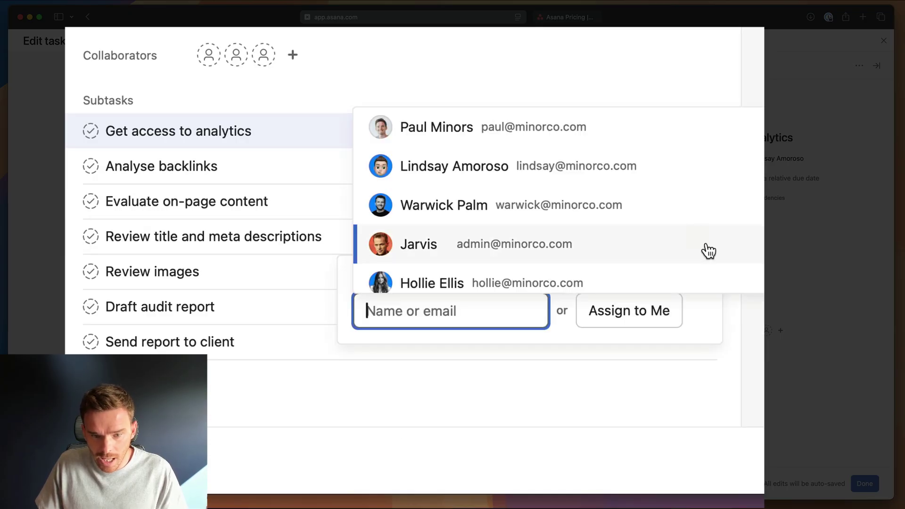
pyautogui.click(613, 217)
pyautogui.click(699, 272)
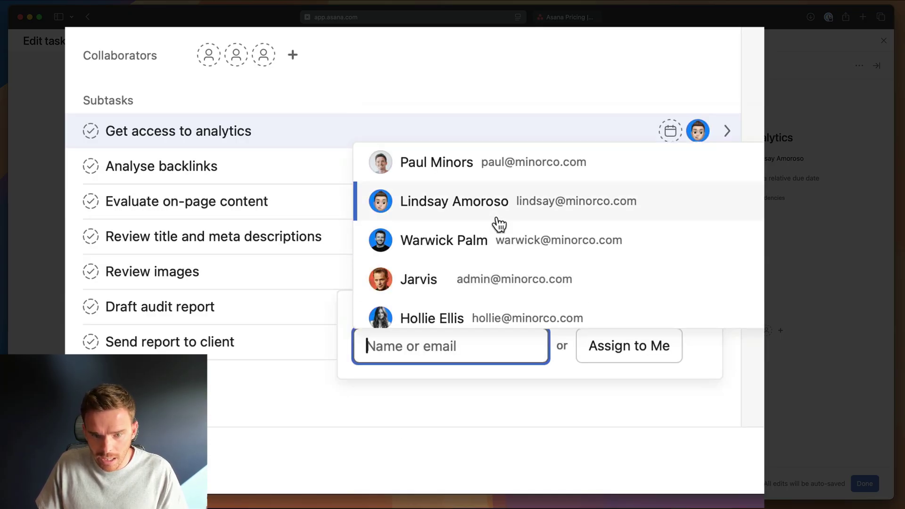
pyautogui.click(500, 236)
pyautogui.click(698, 307)
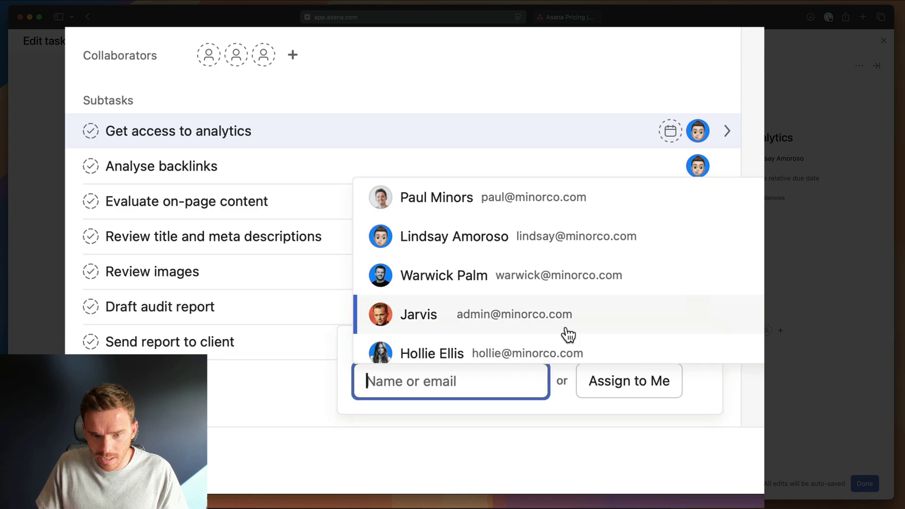
pyautogui.click(517, 277)
pyautogui.click(696, 342)
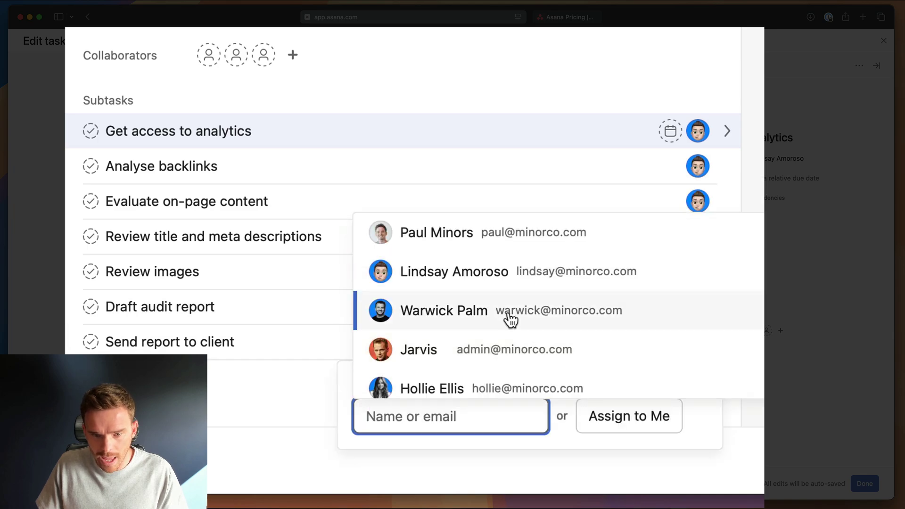
pyautogui.click(510, 321)
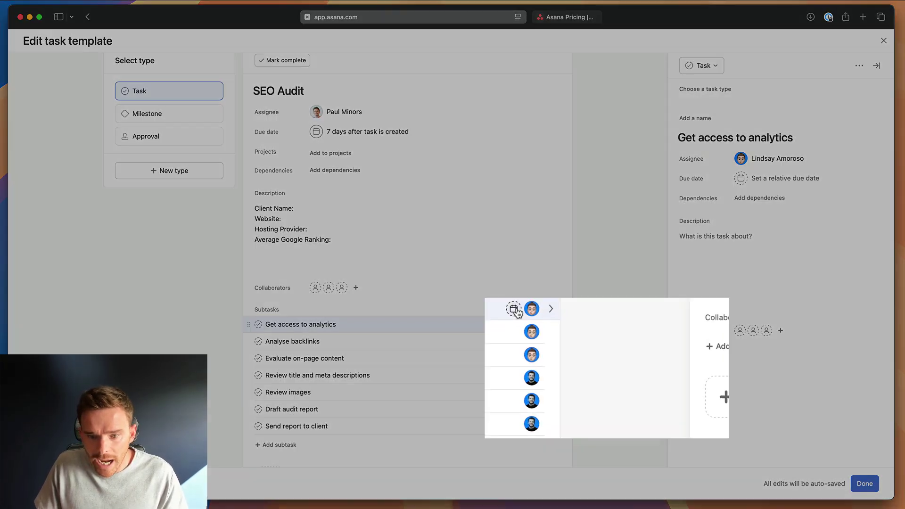
# - Make Get access to analytics and Analyse backlinks due in 1 day, and Evaluate on-page content in 2–4 days
pyautogui.click(514, 310)
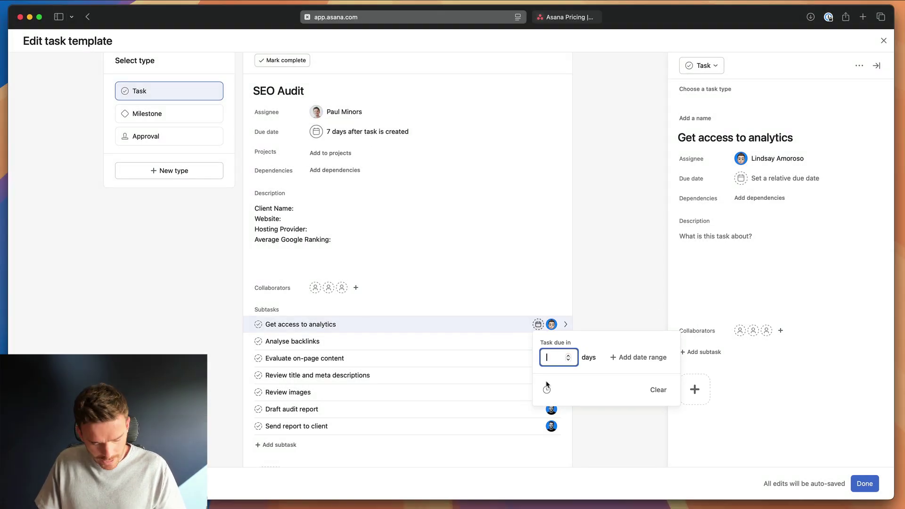
pyautogui.write('1')
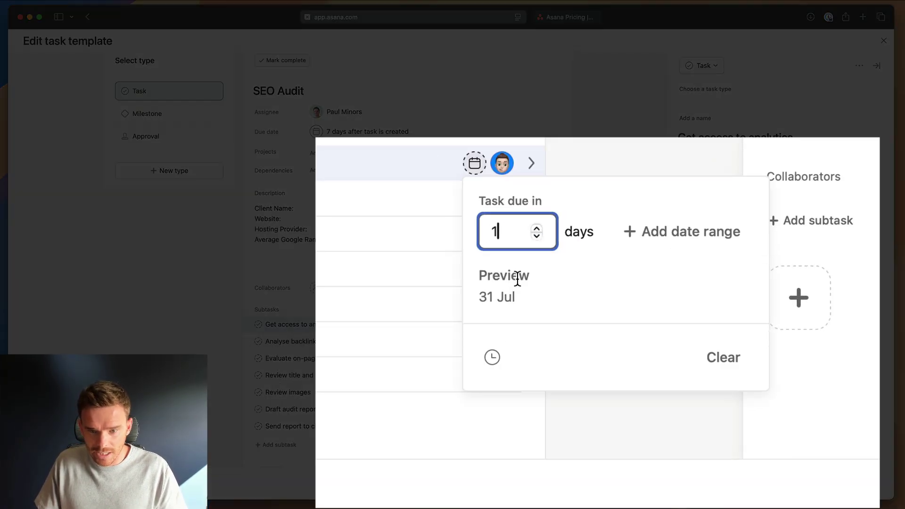
pyautogui.click(501, 342)
pyautogui.click(475, 199)
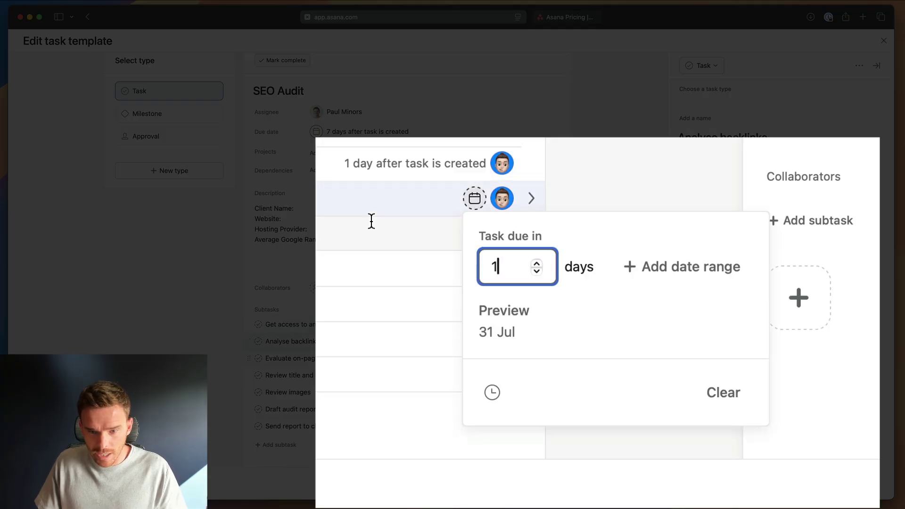
pyautogui.press('Return')
pyautogui.click(474, 233)
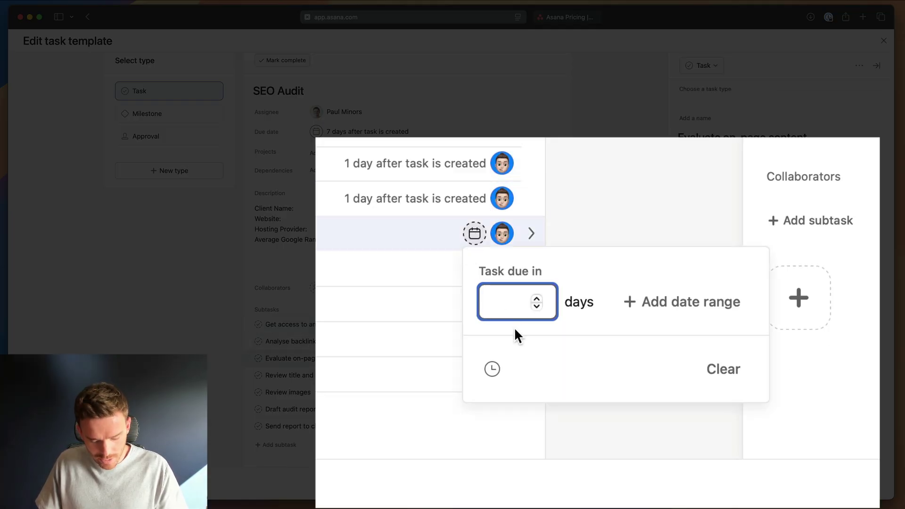
pyautogui.write('2')
pyautogui.click(675, 304)
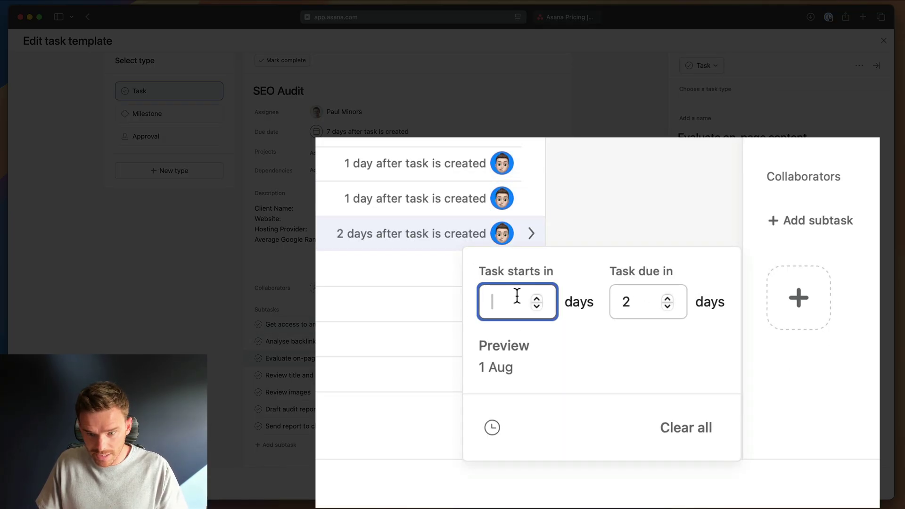
pyautogui.write('2')
pyautogui.press('Tab')
pyautogui.write('4')
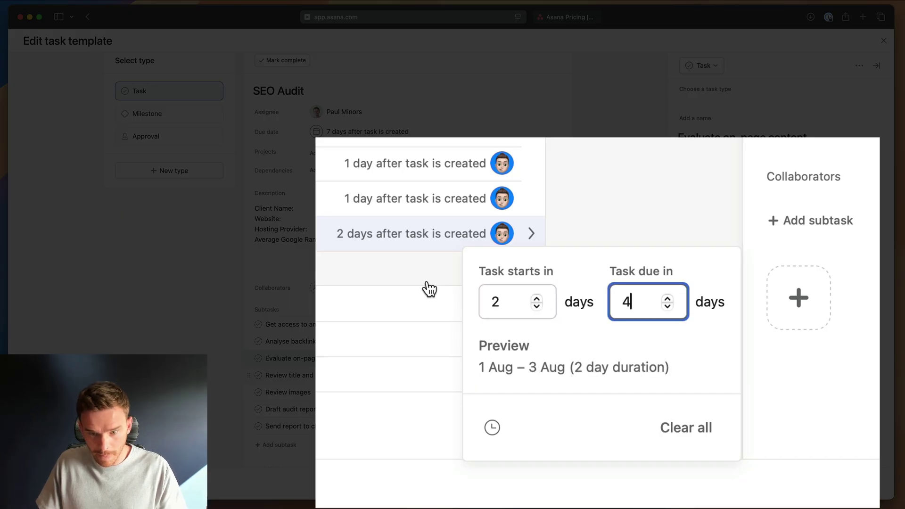
pyautogui.press('Return')
# - Give Review title and meta descriptions a 2–4 day range and start dating the next subtask
pyautogui.click(474, 269)
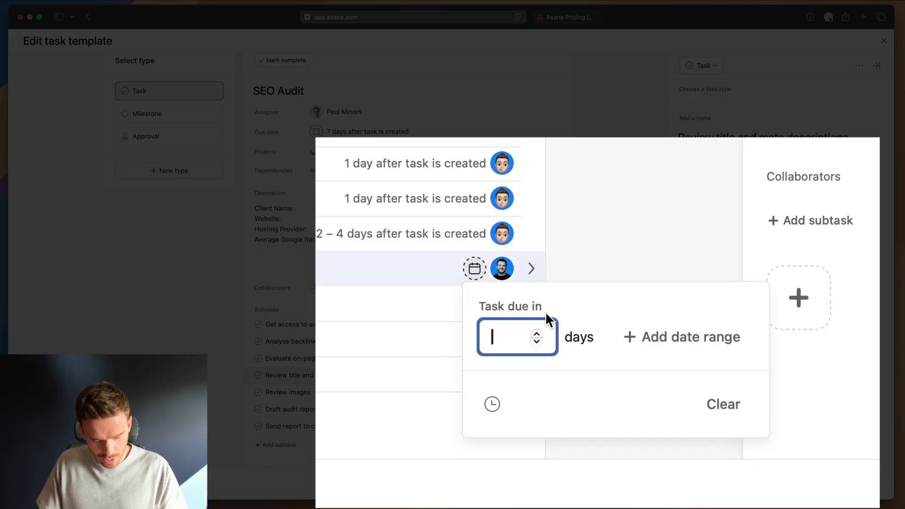
pyautogui.write('2')
pyautogui.click(654, 338)
pyautogui.press('Tab')
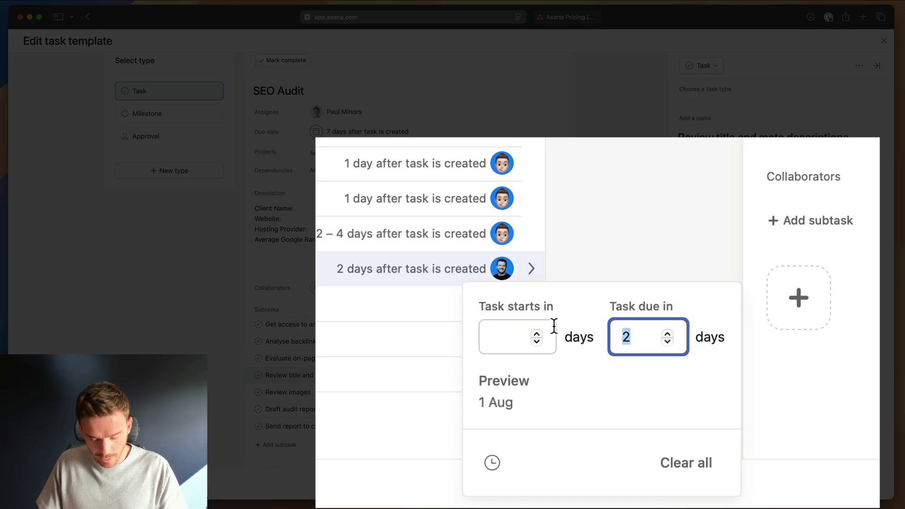
pyautogui.write('4')
pyautogui.click(519, 338)
pyautogui.write('2')
pyautogui.click(474, 430)
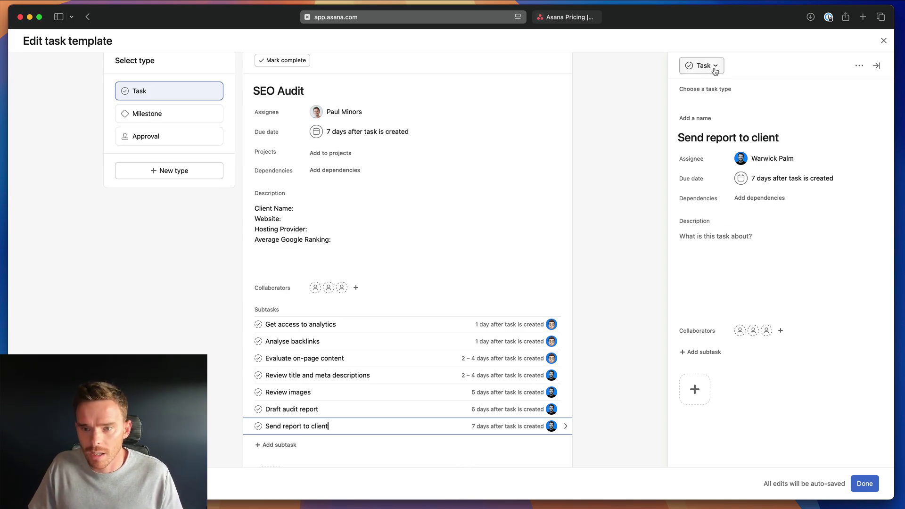
# - Set the SEO Audit template's type to Milestone, after briefly trying Approval
pyautogui.scroll(2, 196, 122)
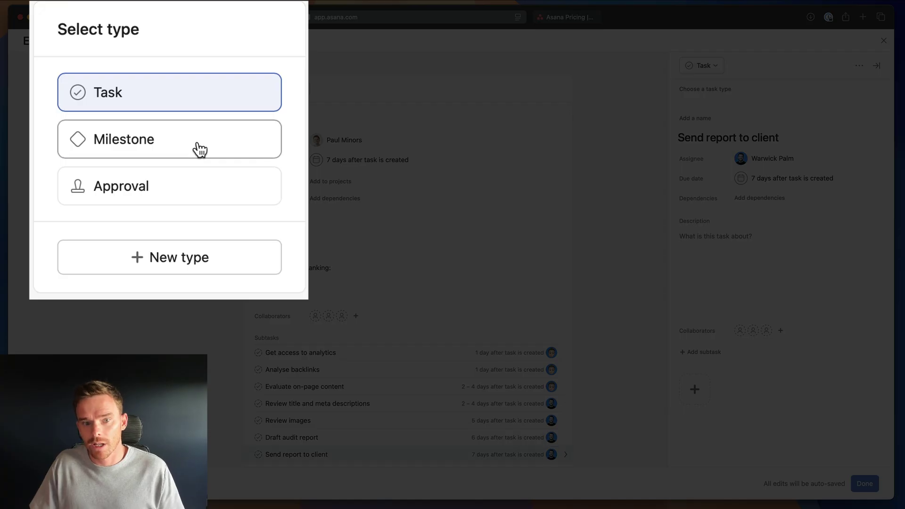
pyautogui.click(203, 143)
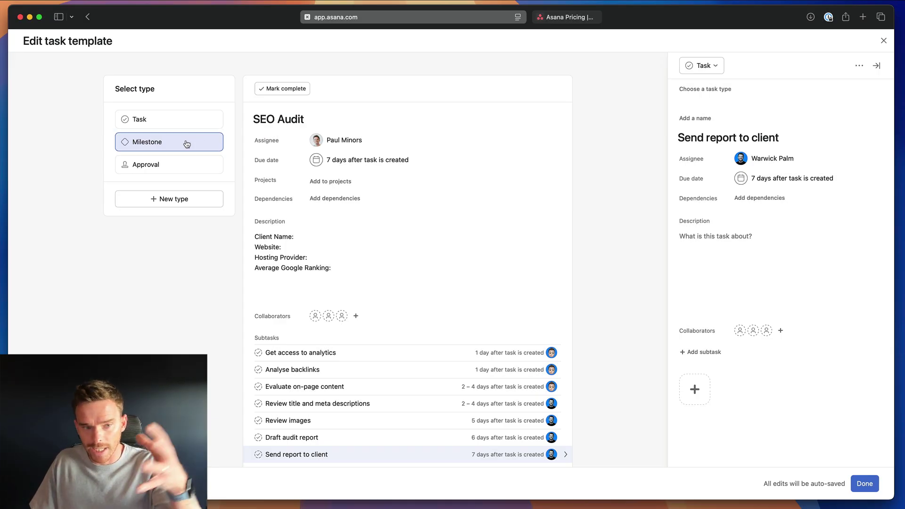
pyautogui.click(185, 168)
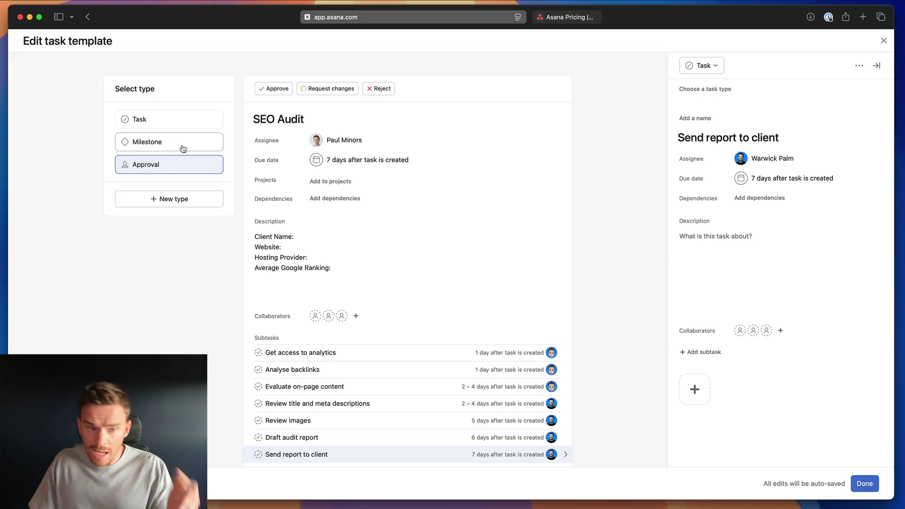
pyautogui.click(182, 150)
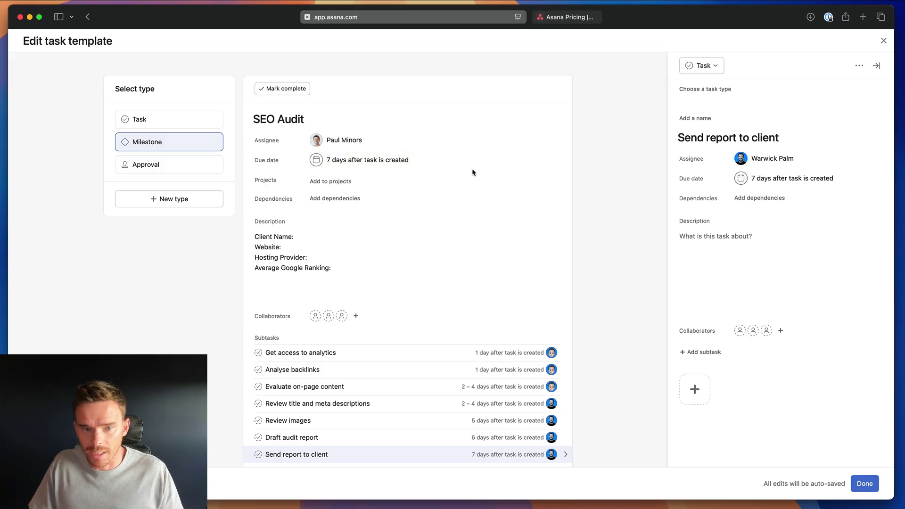
# - Make the Send report to client subtask a milestone
pyautogui.scroll(-3, 429, 292)
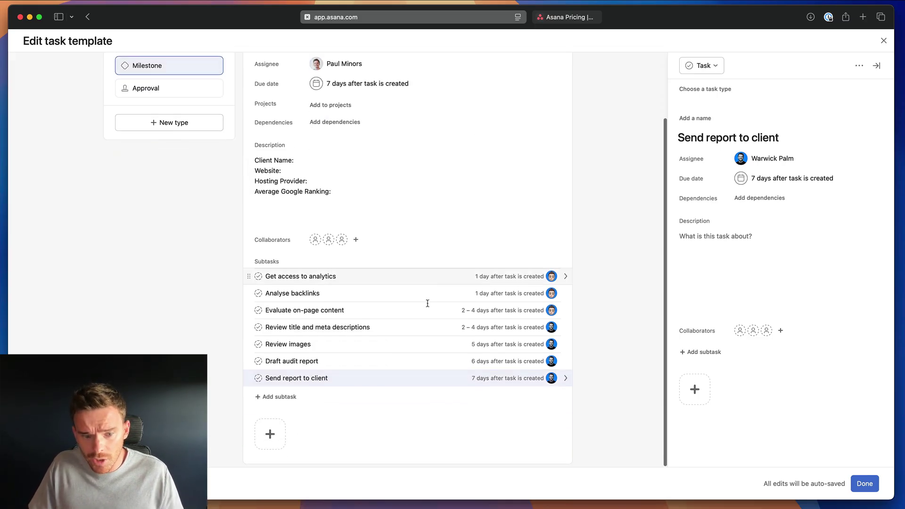
pyautogui.click(409, 381)
pyautogui.scroll(2, 611, 247)
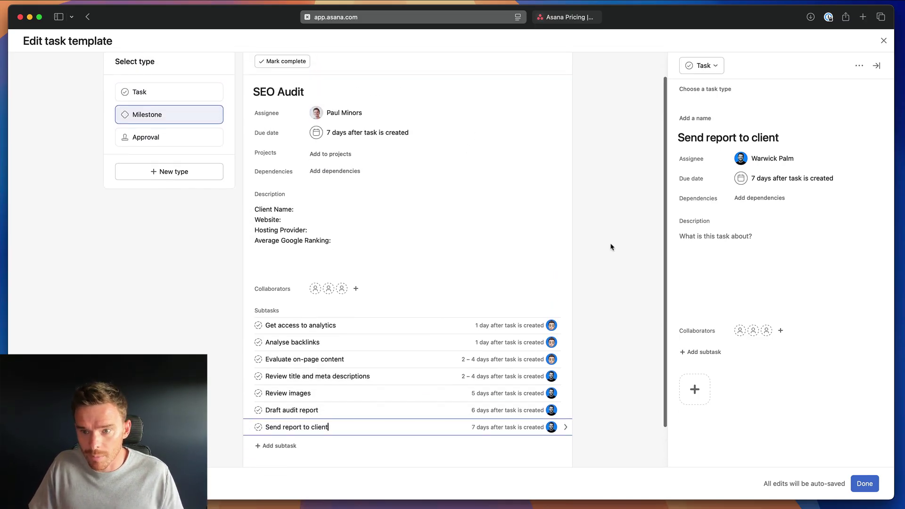
pyautogui.click(702, 66)
pyautogui.click(707, 101)
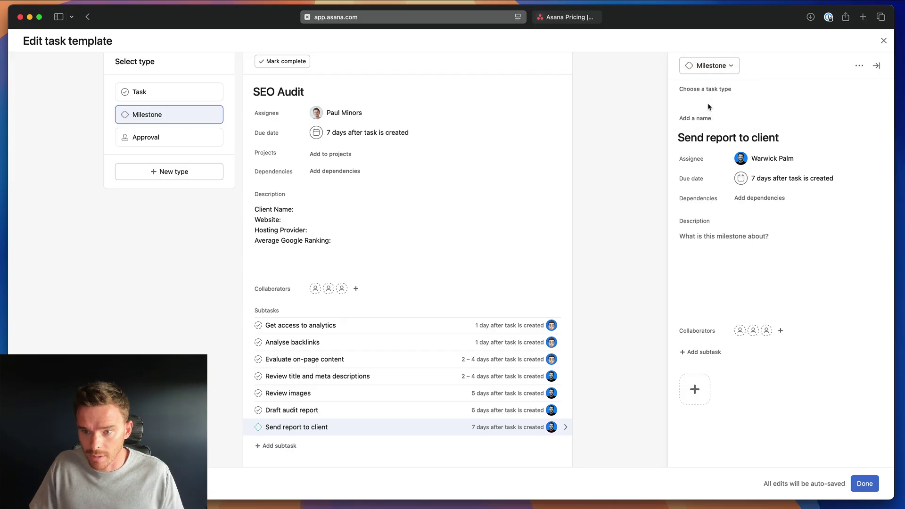
# - Add an 'Approve report before sending' approval subtask after Draft audit report, due in 7 days
pyautogui.click(296, 409)
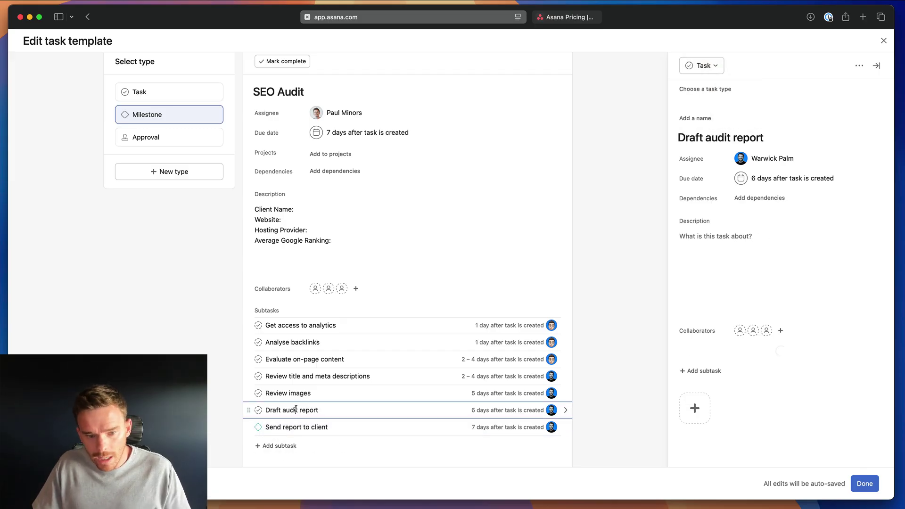
pyautogui.press('Return')
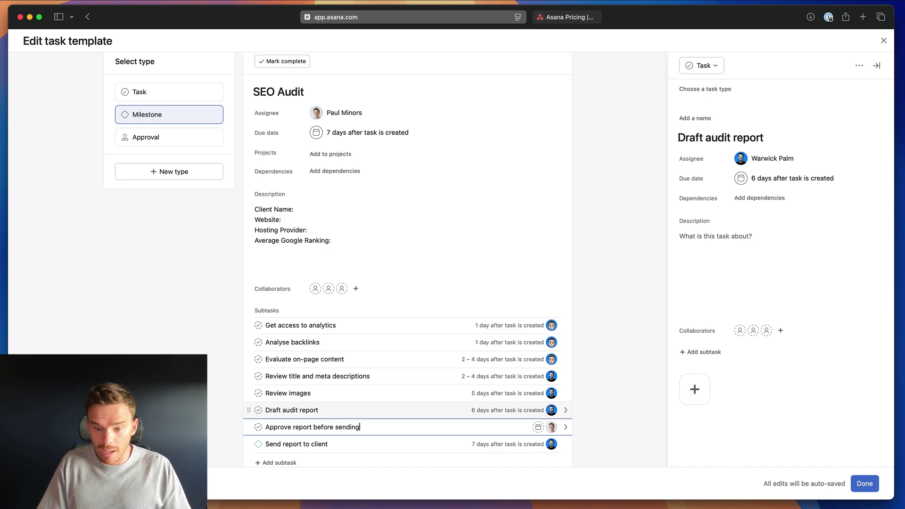
pyautogui.click(538, 428)
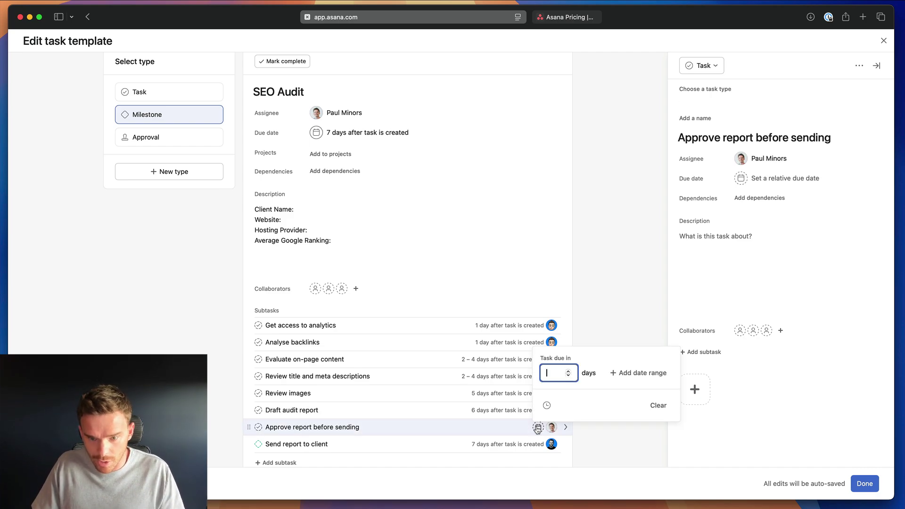
pyautogui.write('7')
pyautogui.press('Return')
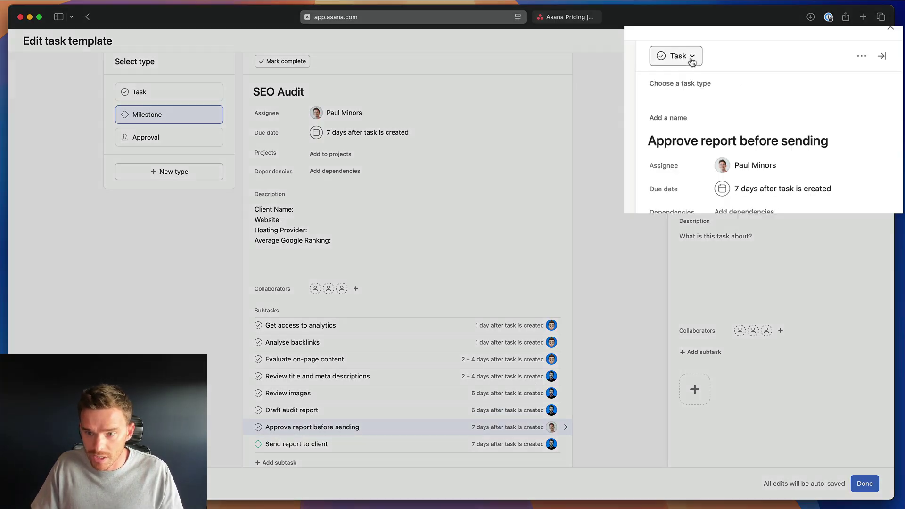
pyautogui.click(702, 66)
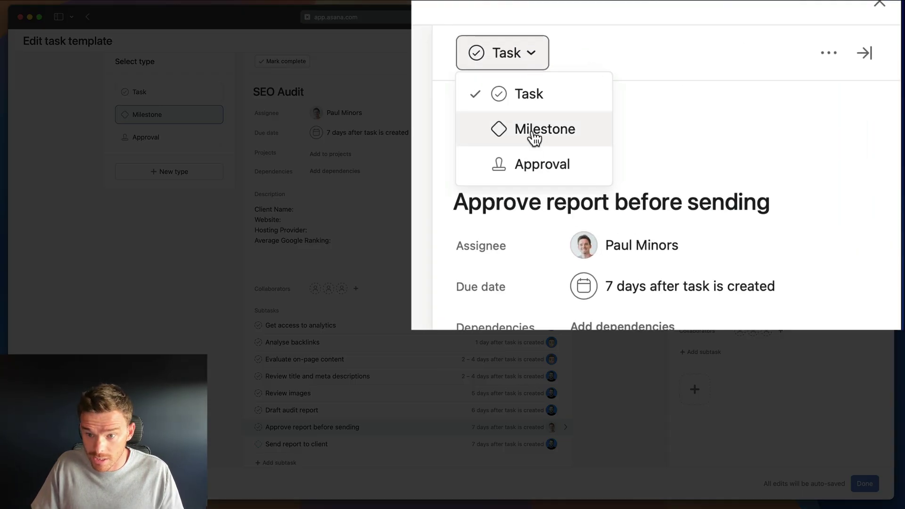
pyautogui.click(529, 163)
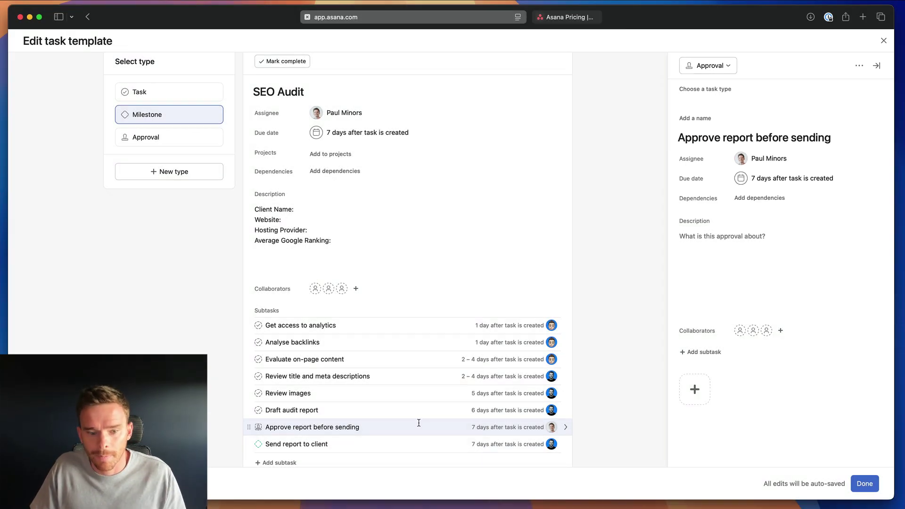
# - Review the approval subtask's description and finish editing the SEO Audit template
pyautogui.scroll(-3, 410, 420)
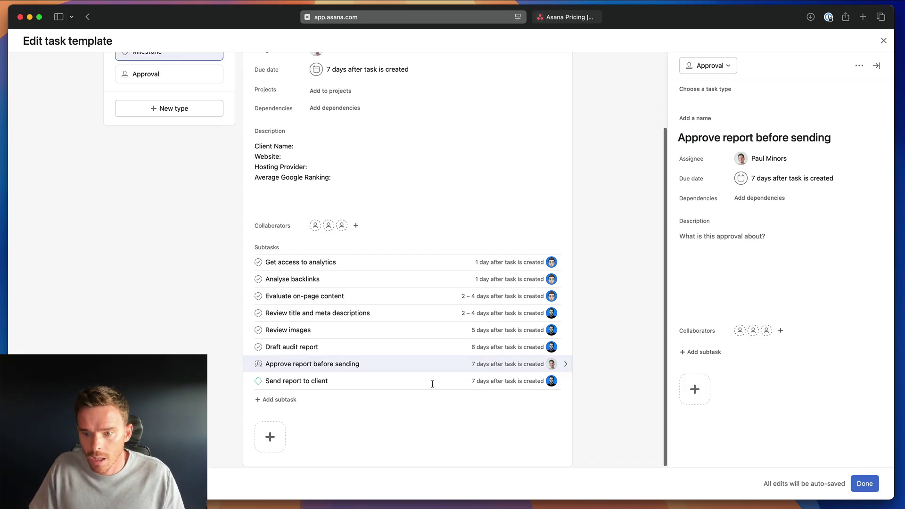
pyautogui.scroll(2, 431, 382)
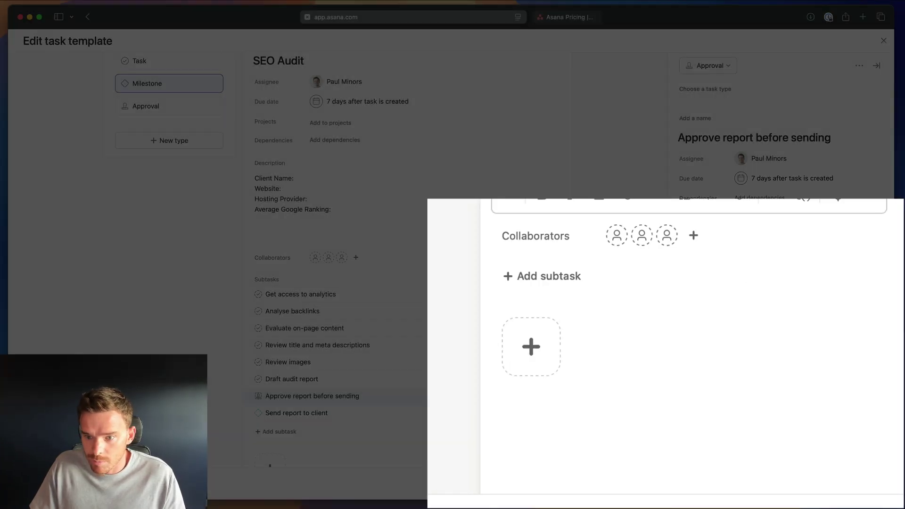
pyautogui.click(757, 257)
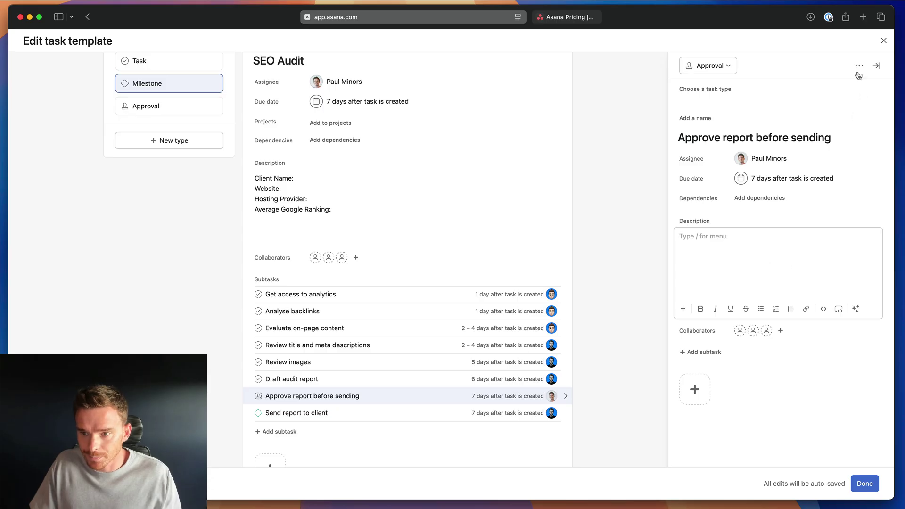
pyautogui.click(866, 485)
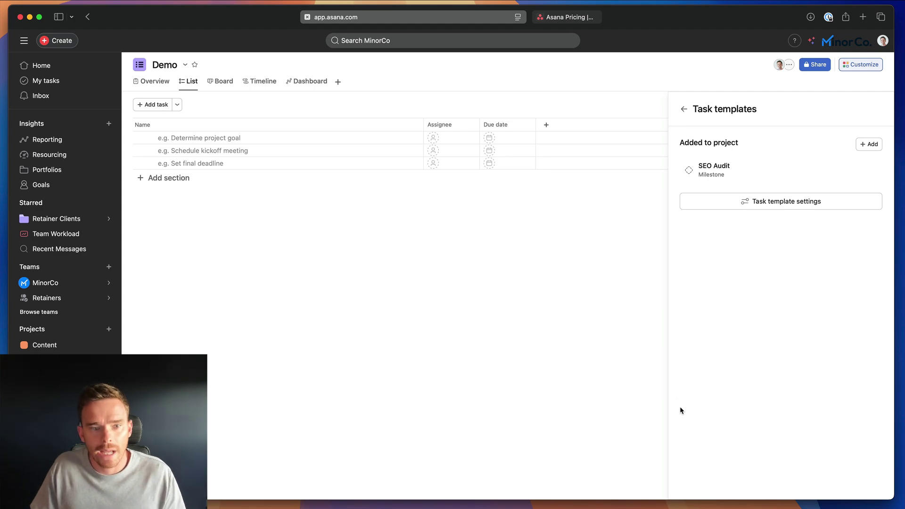
# - Add an SEO Audit task from the template in the Demo project and review its dated subtasks
pyautogui.click(685, 109)
pyautogui.click(877, 109)
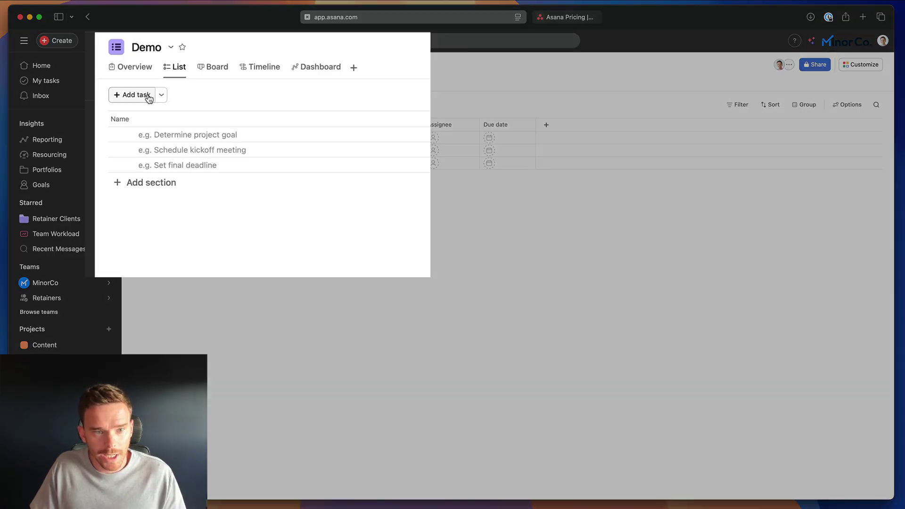
pyautogui.click(161, 95)
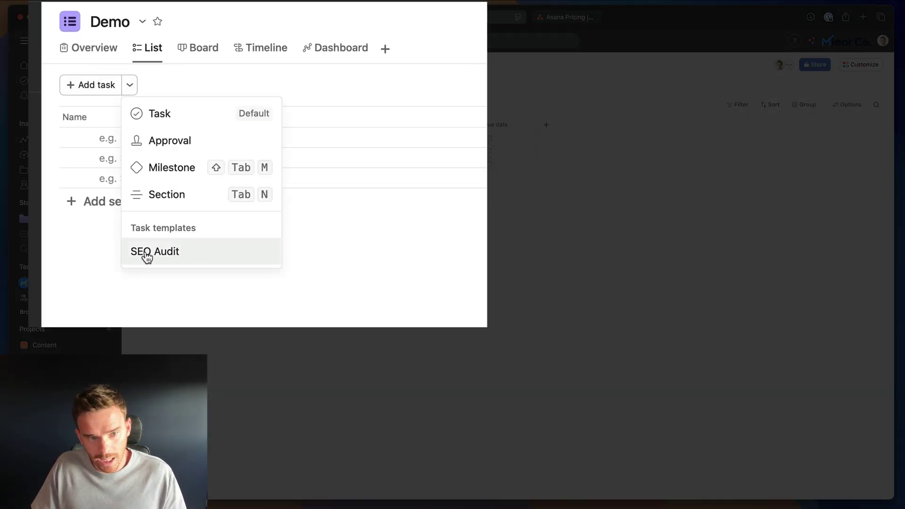
pyautogui.click(190, 258)
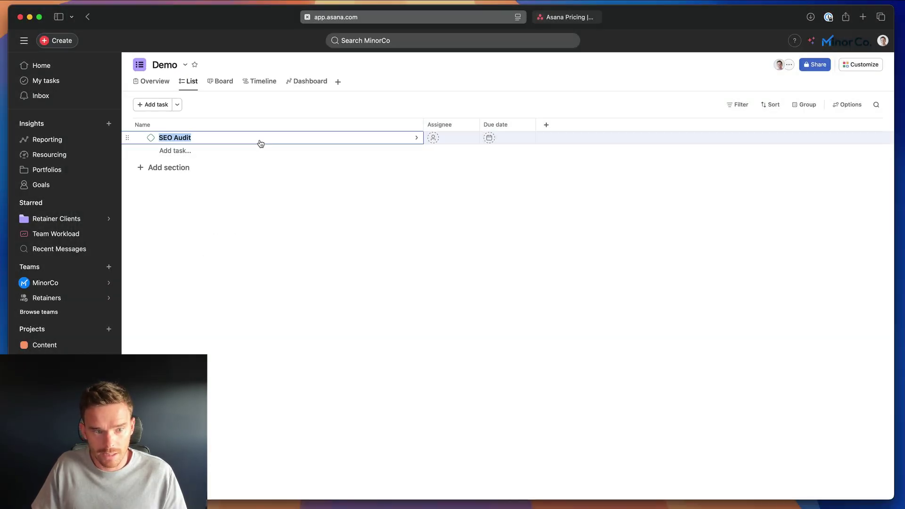
pyautogui.click(261, 144)
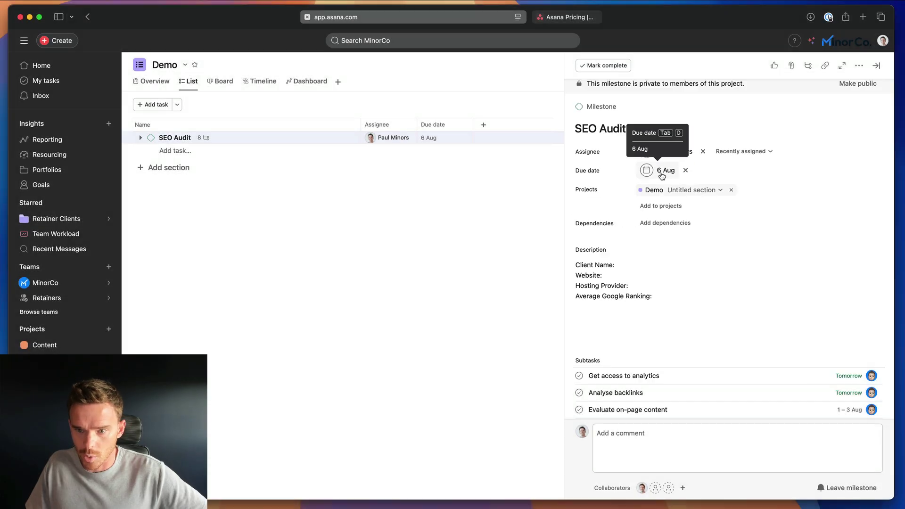
pyautogui.scroll(-5, 801, 245)
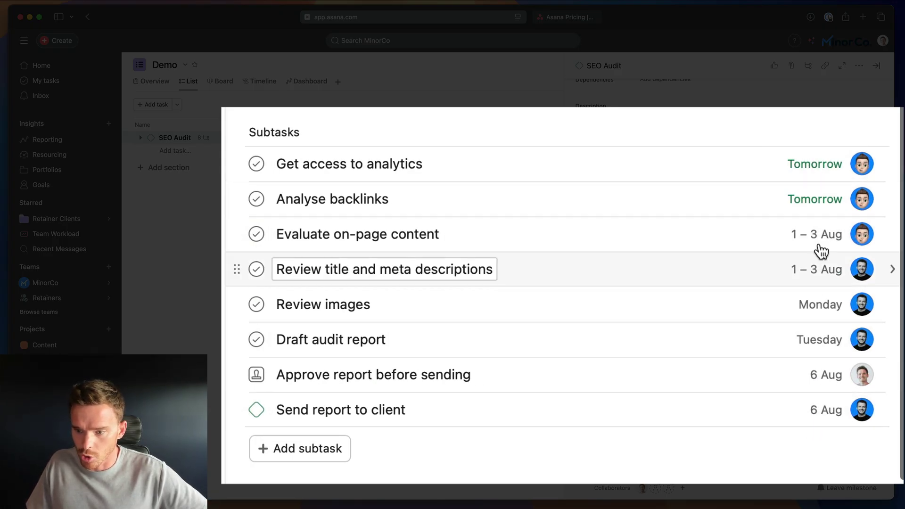
pyautogui.scroll(5, 755, 311)
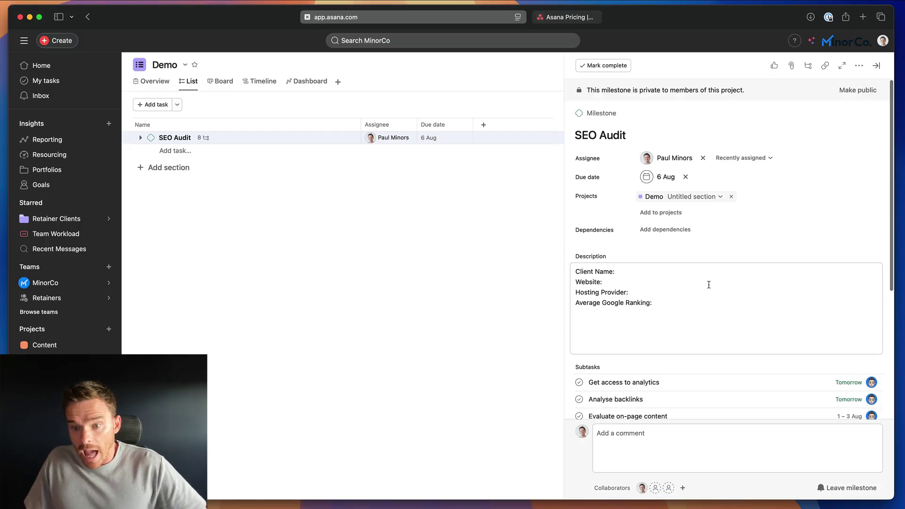
# - Fill in the SEO Audit description's client name and the Website line as minorco.com
pyautogui.click(647, 266)
pyautogui.write('MinorCo')
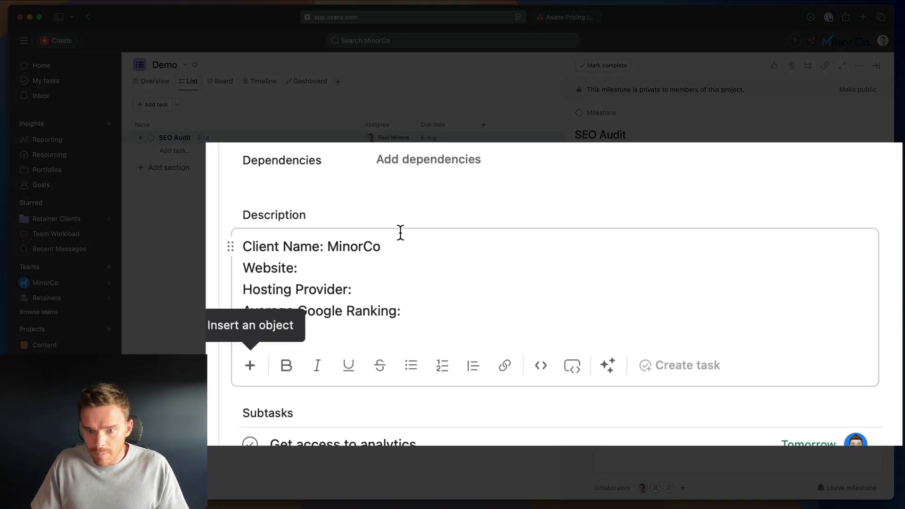
pyautogui.click(335, 268)
pyautogui.write('minorco')
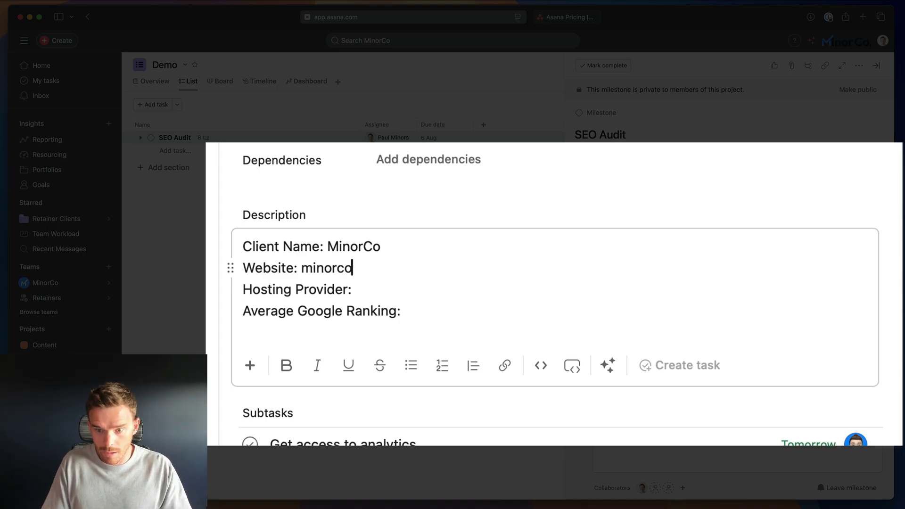
pyautogui.write('.com')
pyautogui.scroll(-3, 730, 287)
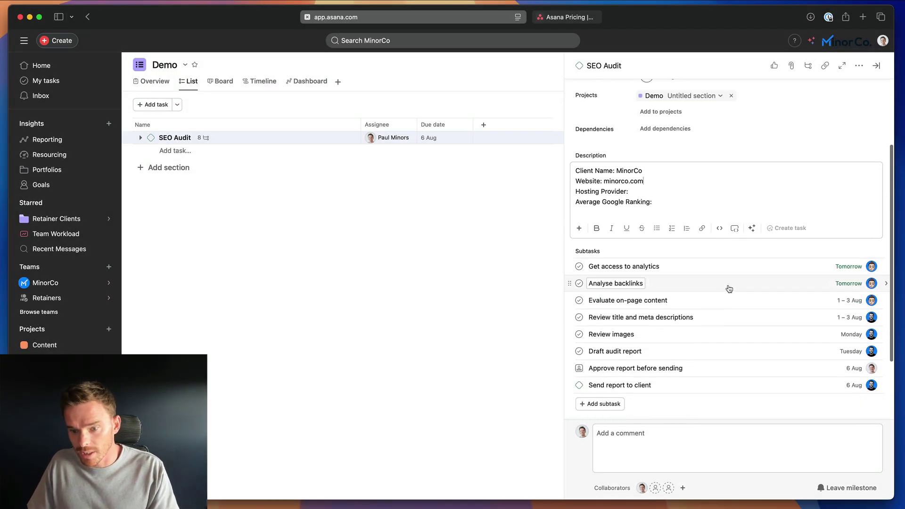
pyautogui.click(177, 104)
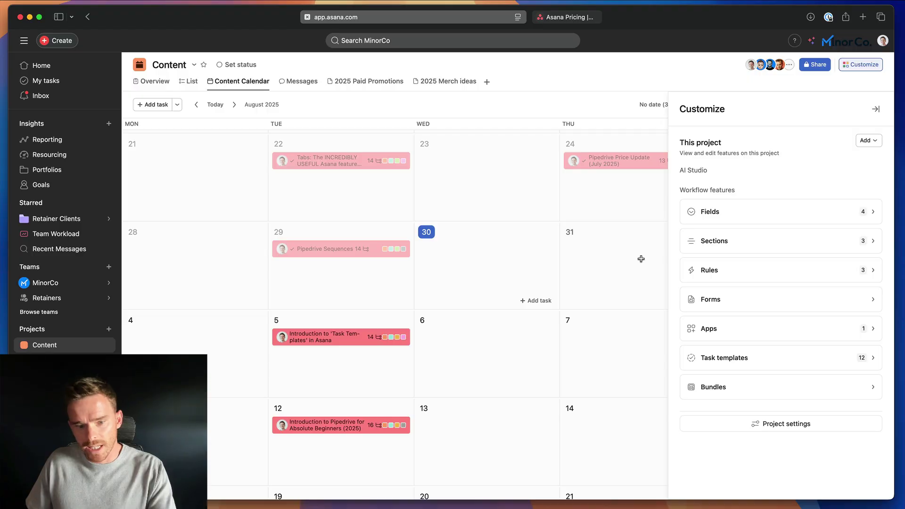
# - Look through the 5 August Task Templates video task and its subtasks, then close it
pyautogui.scroll(-3, 459, 258)
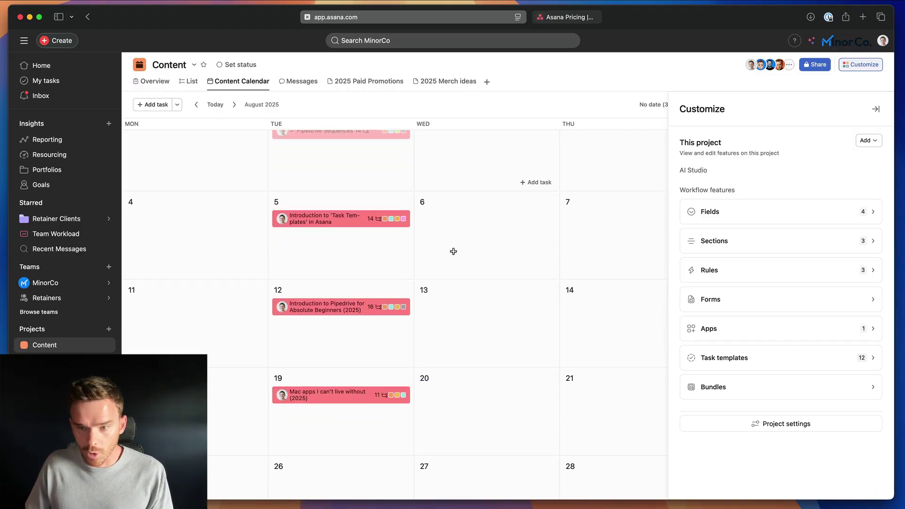
pyautogui.click(351, 222)
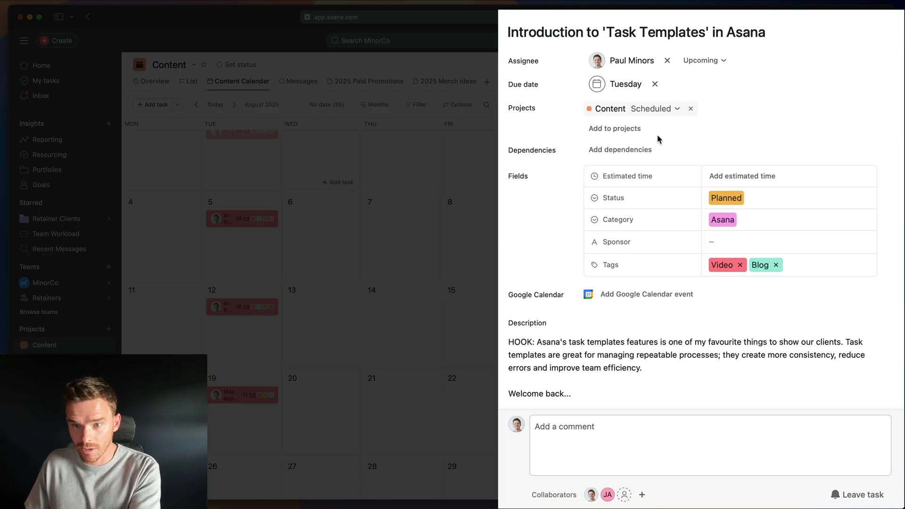
pyautogui.scroll(-15, 689, 137)
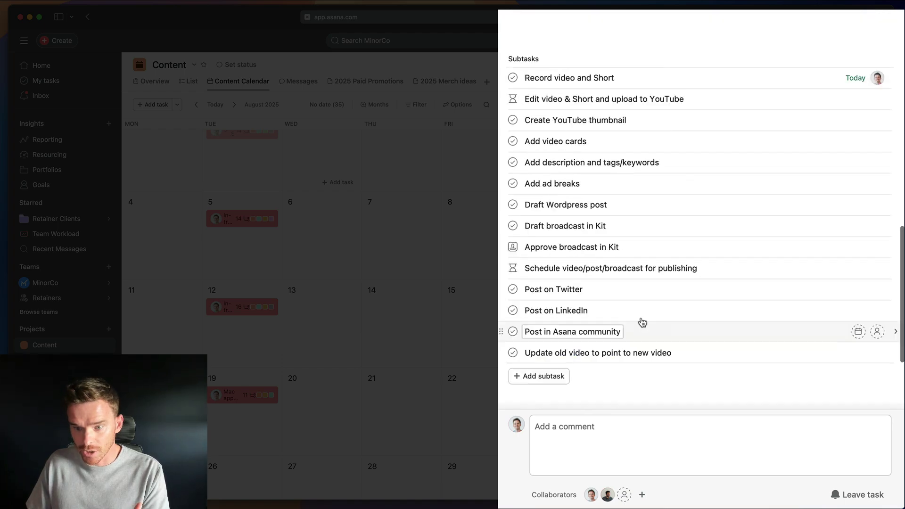
pyautogui.scroll(4, 641, 323)
pyautogui.press('Escape')
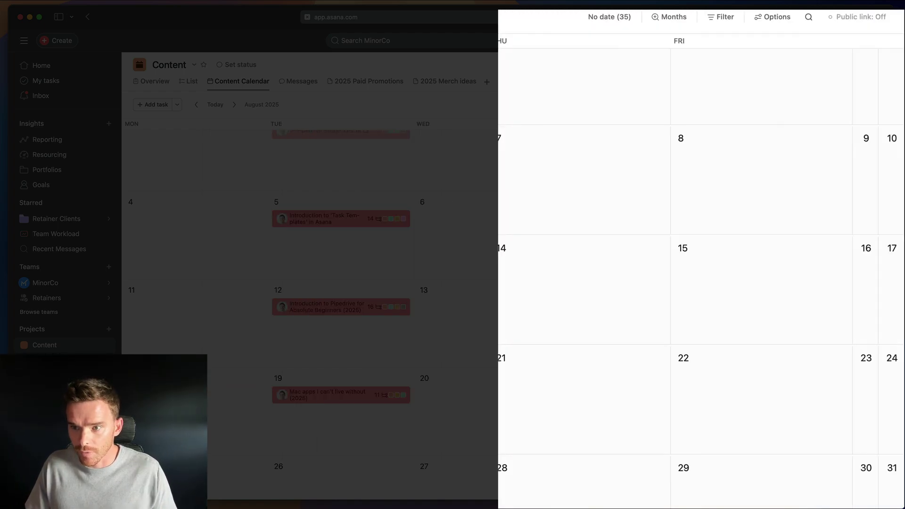
# - Open the Asana Video template from the project's task templates list
pyautogui.click(702, 333)
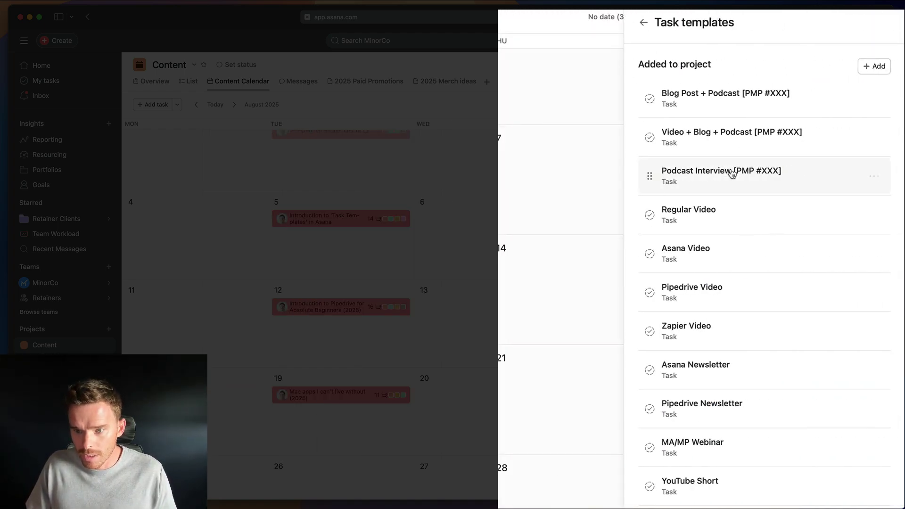
pyautogui.scroll(-2, 755, 163)
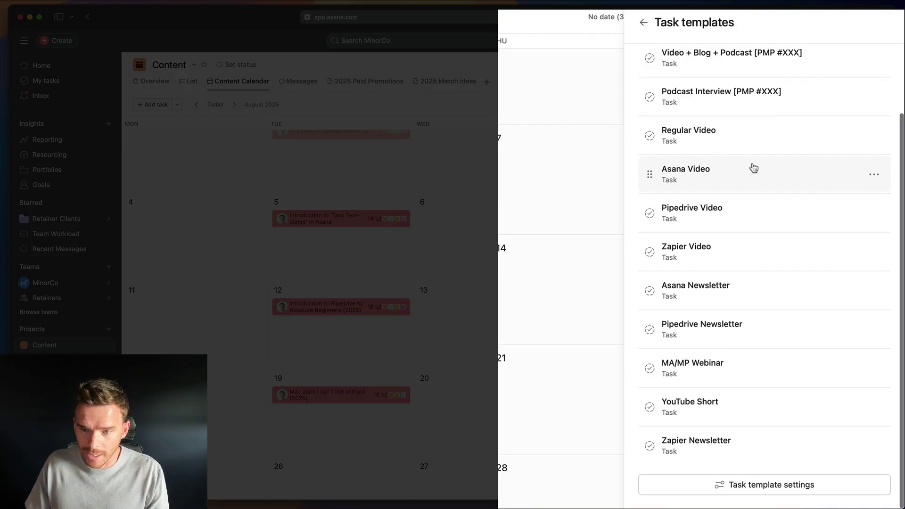
pyautogui.scroll(2, 754, 168)
pyautogui.scroll(-2, 750, 169)
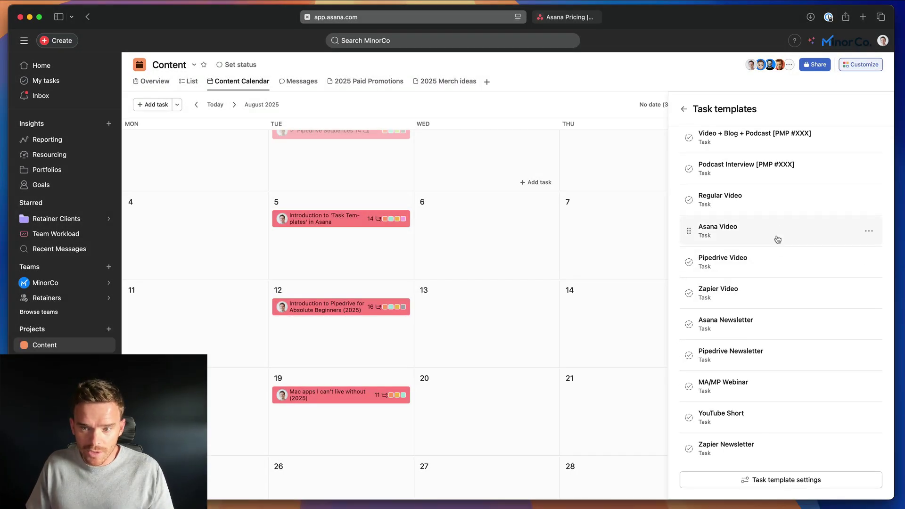
pyautogui.click(778, 240)
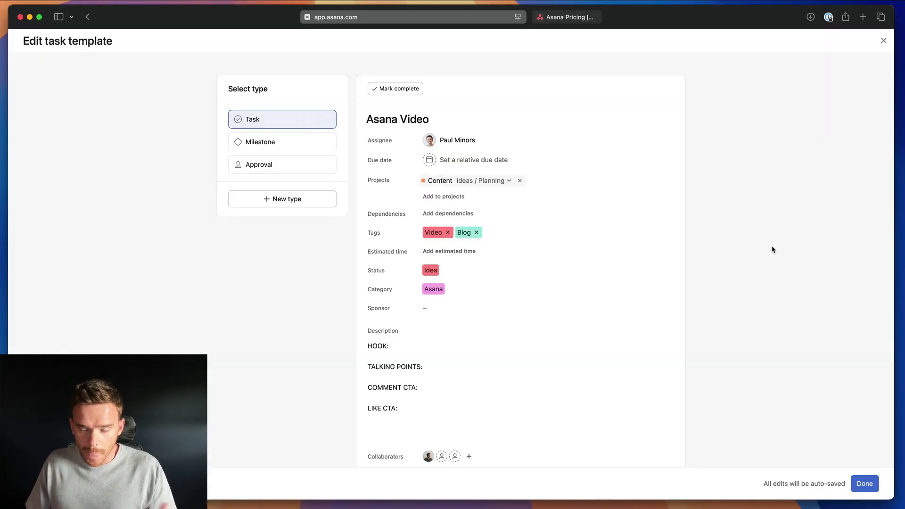
# - Review the description, Record video, Edit video and YouTube thumbnail subtasks' details
pyautogui.scroll(-10, 607, 340)
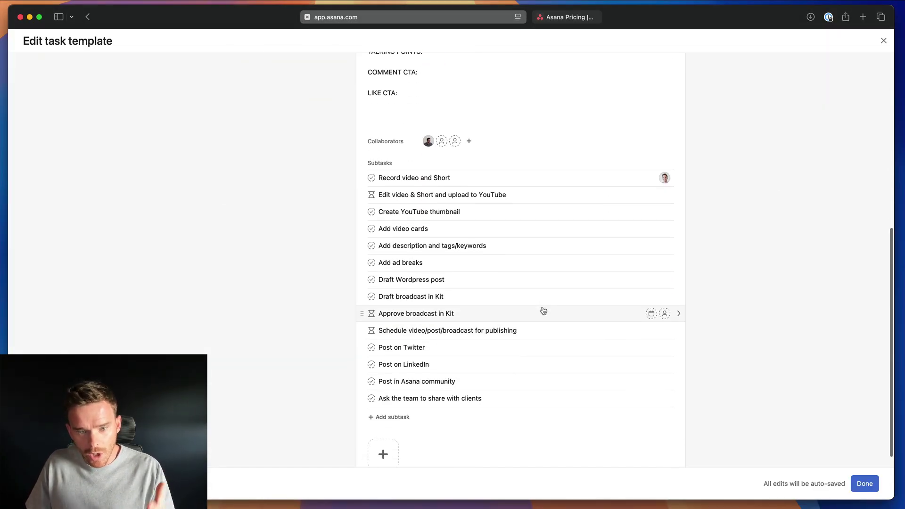
pyautogui.click(548, 247)
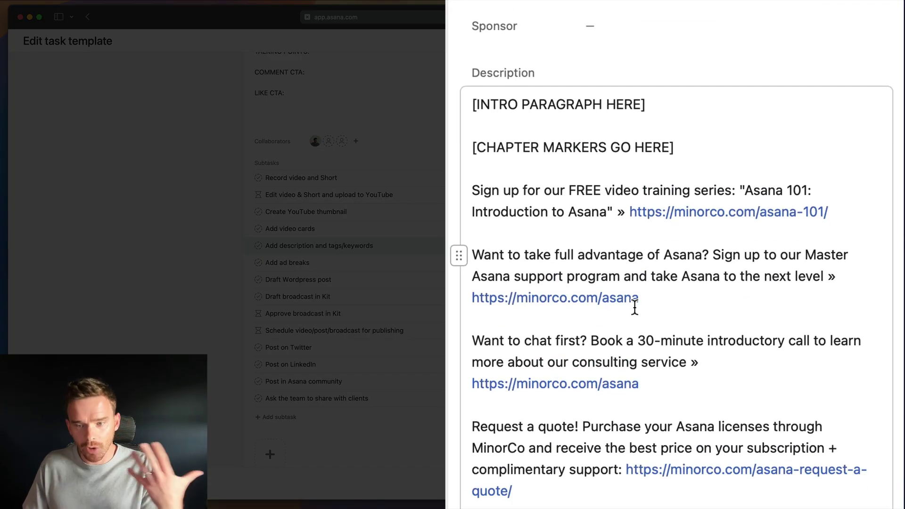
pyautogui.scroll(10, 483, 308)
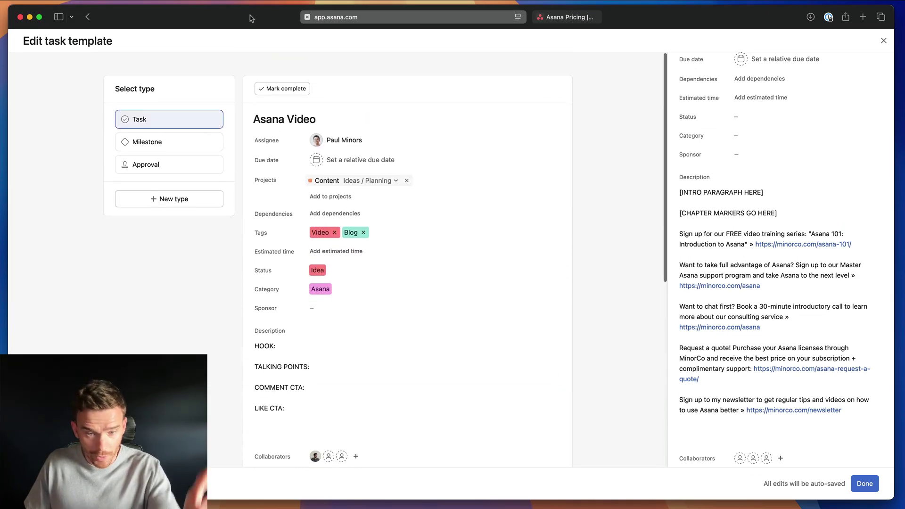
pyautogui.scroll(-10, 344, 222)
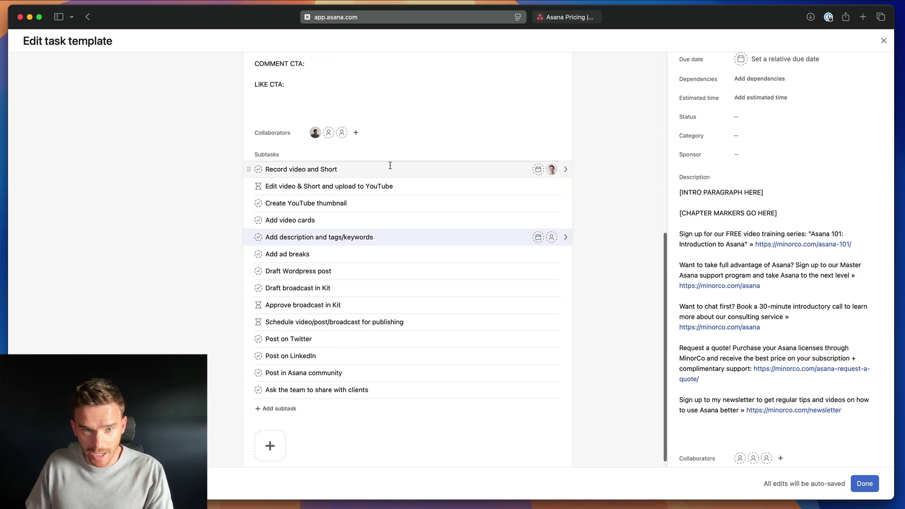
pyautogui.click(391, 166)
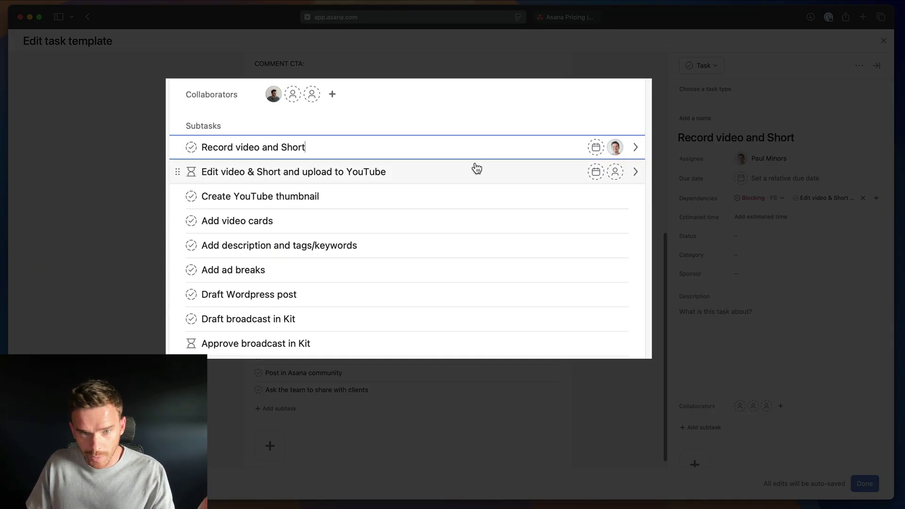
pyautogui.click(456, 183)
pyautogui.click(445, 202)
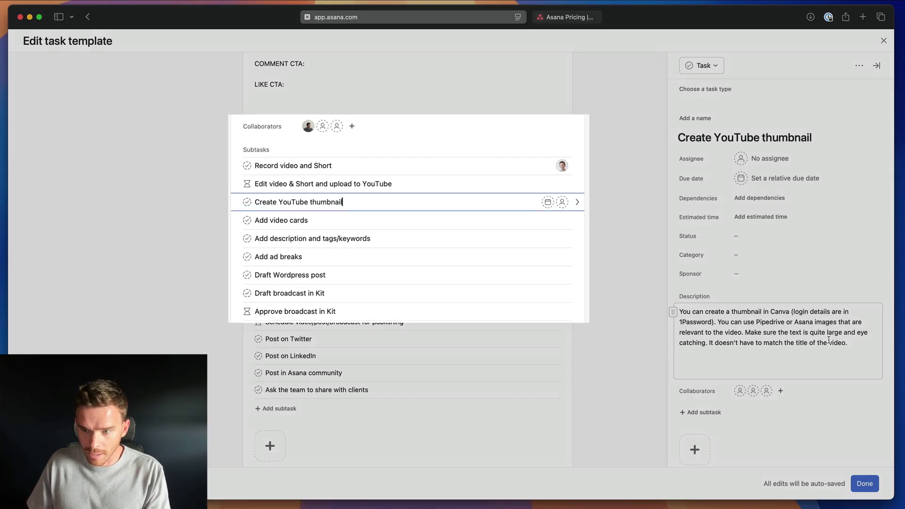
pyautogui.click(839, 342)
pyautogui.tripleClick(839, 341)
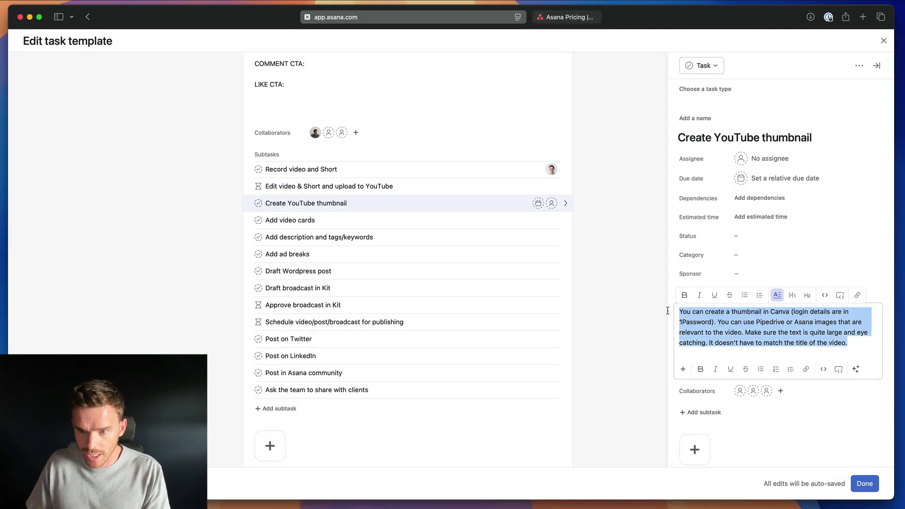
pyautogui.click(730, 322)
# - Review the Add video cards and tags/keywords subtasks, ending on Draft Wordpress post's checklist
pyautogui.click(375, 216)
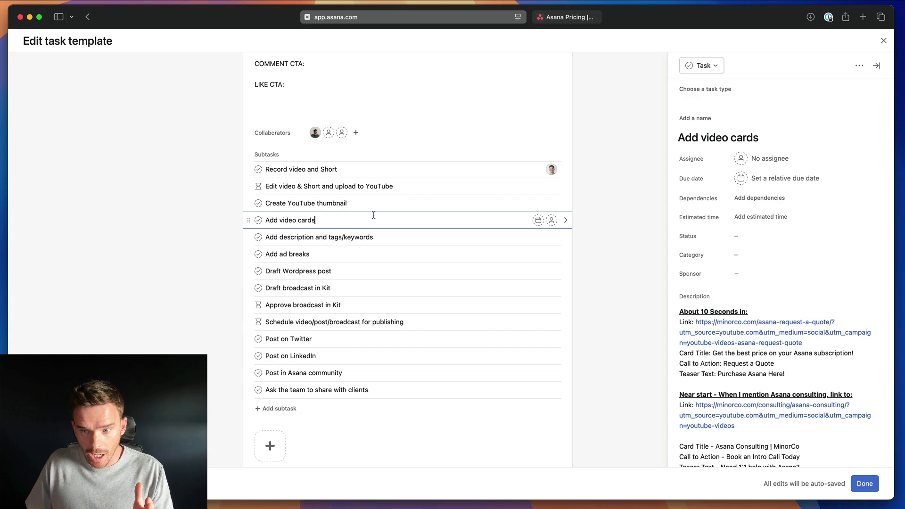
pyautogui.scroll(-2, 755, 321)
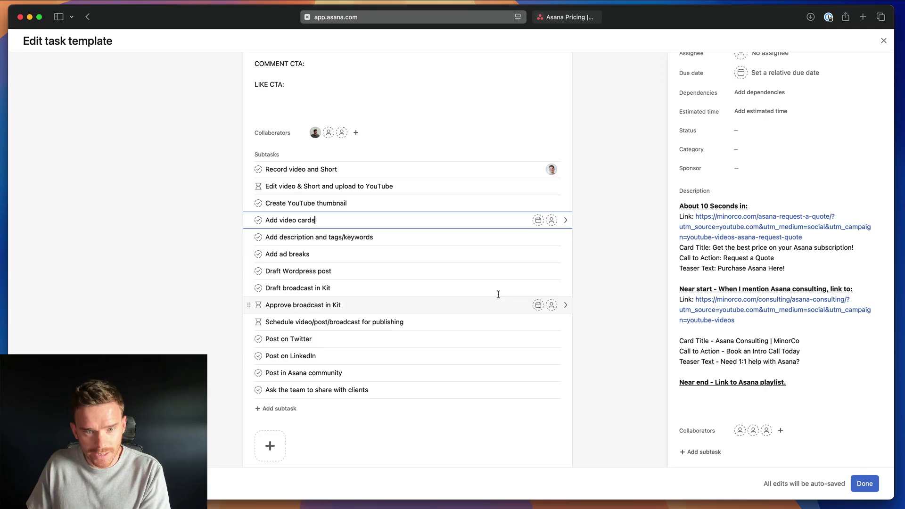
pyautogui.click(419, 237)
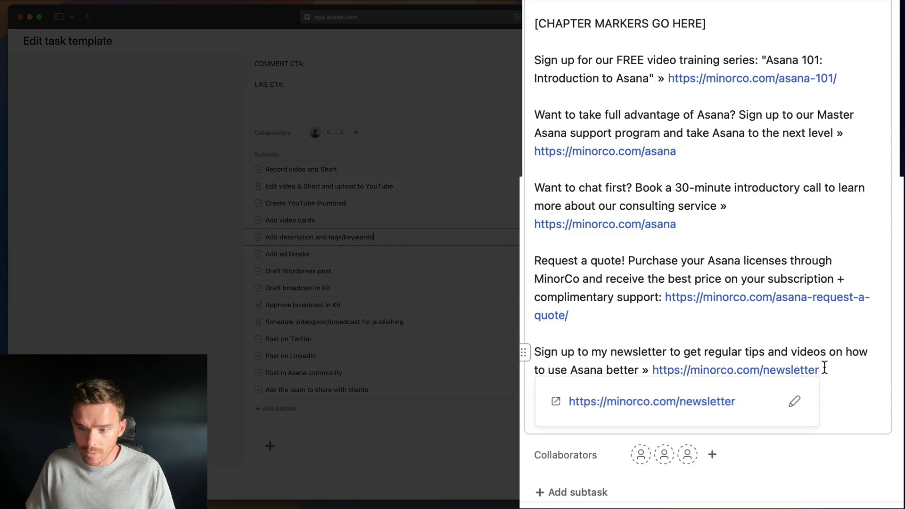
pyautogui.press('super+a')
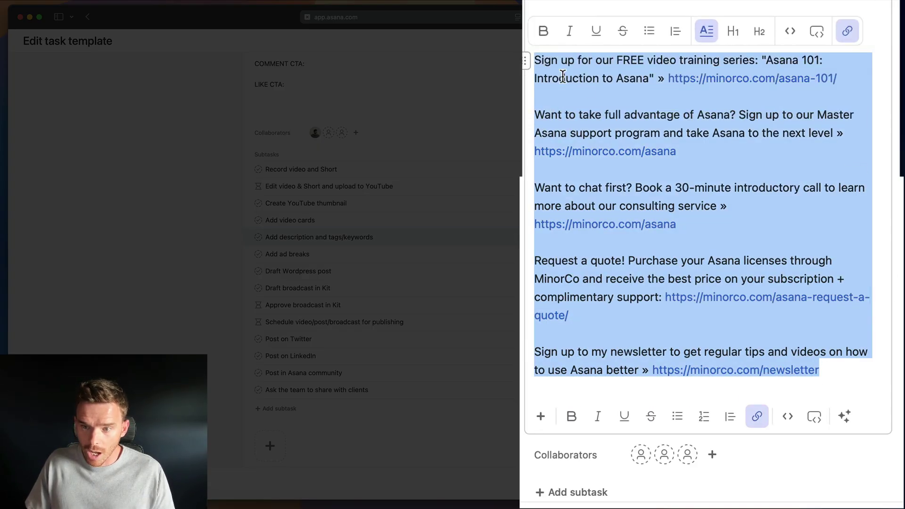
pyautogui.click(596, 94)
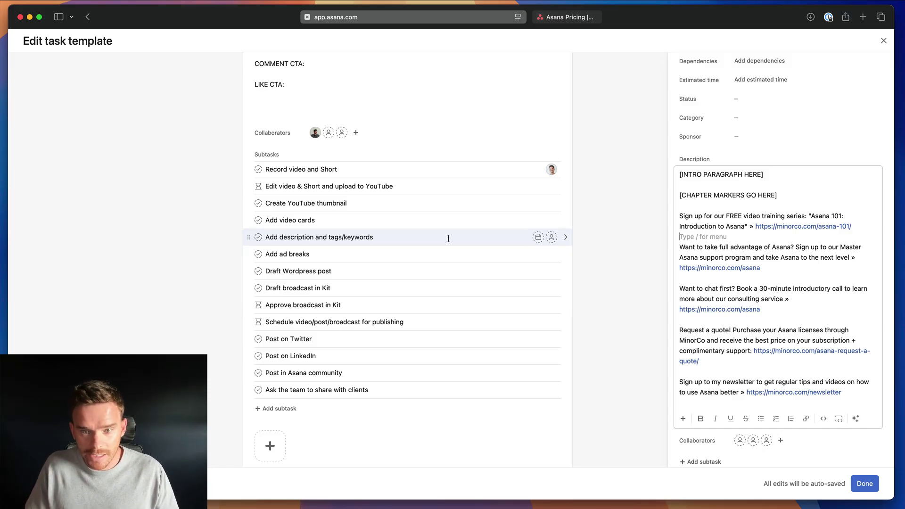
pyautogui.click(389, 269)
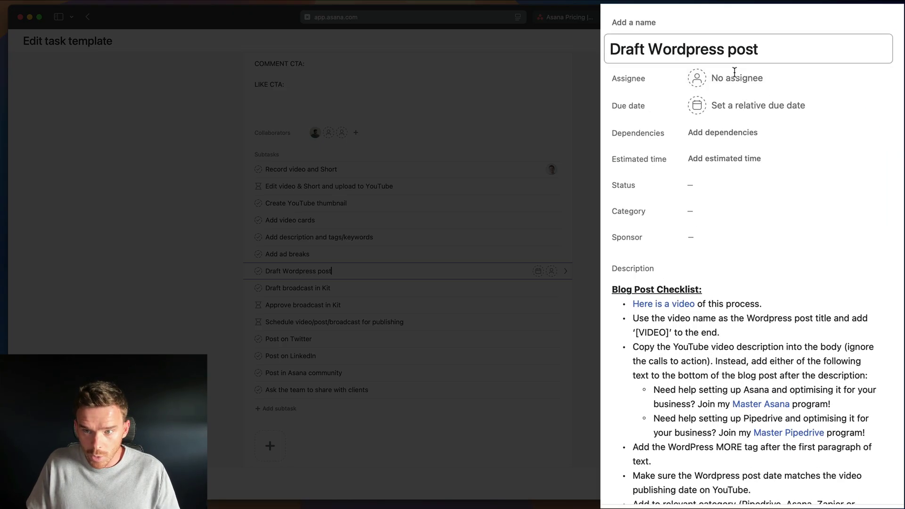
pyautogui.scroll(-4, 731, 337)
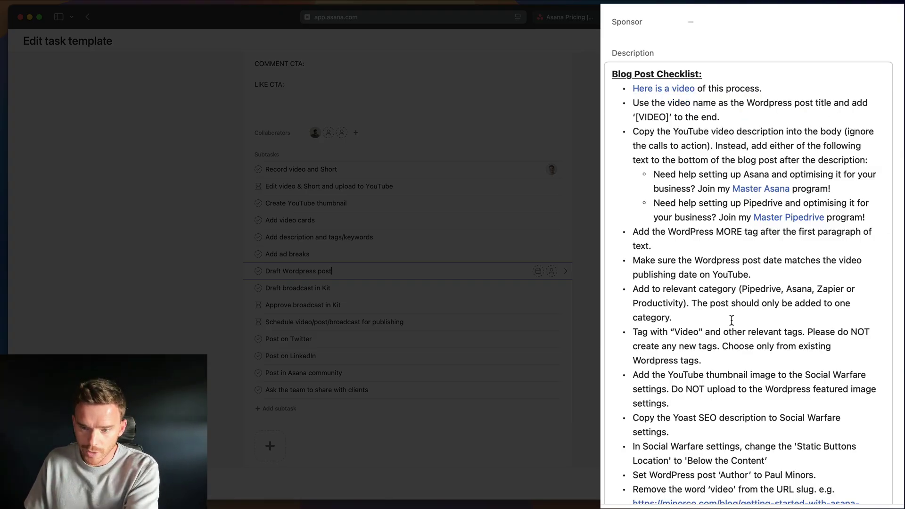
pyautogui.scroll(-5, 732, 320)
pyautogui.scroll(4, 729, 329)
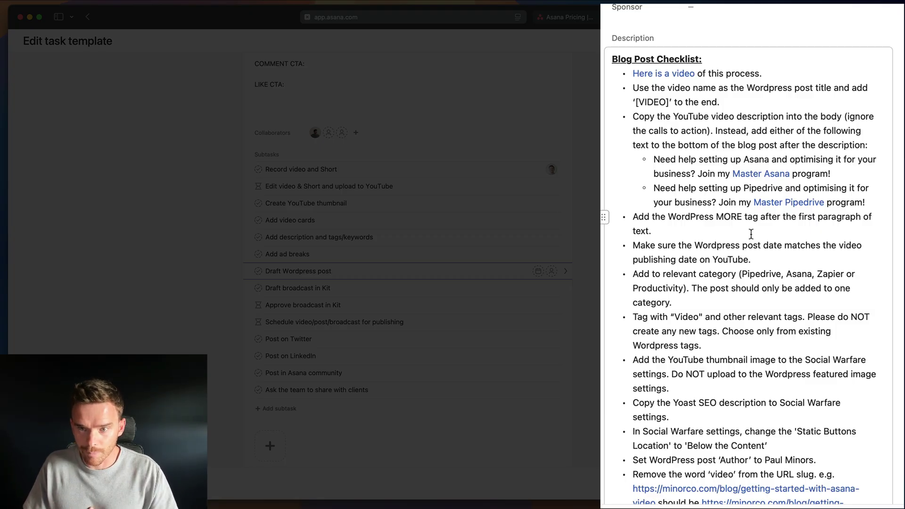
pyautogui.click(665, 74)
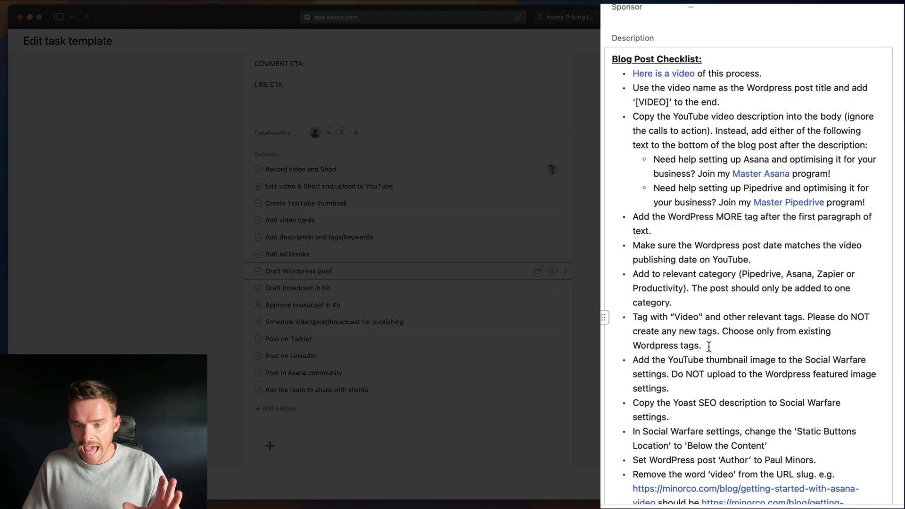
pyautogui.scroll(1, 750, 353)
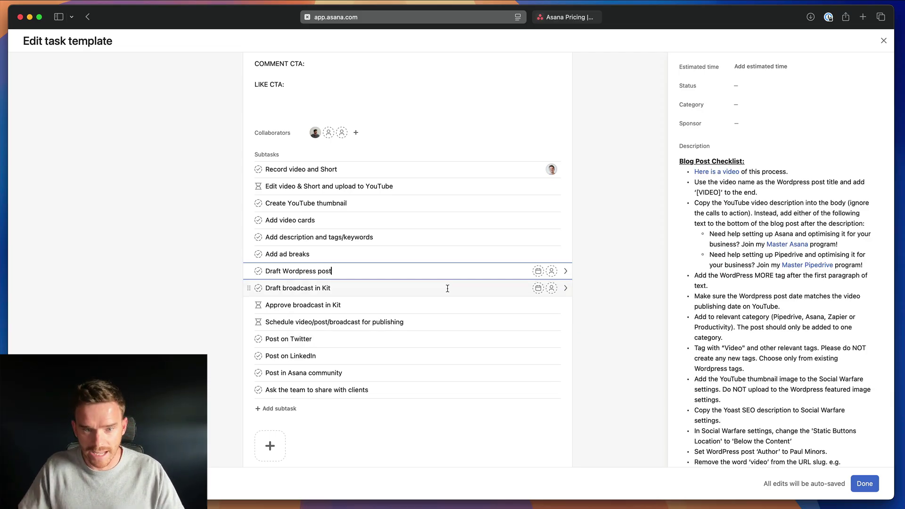
# - Review the Approve broadcast in Kit and Schedule video/post/broadcast subtasks, then close the editor
pyautogui.click(436, 302)
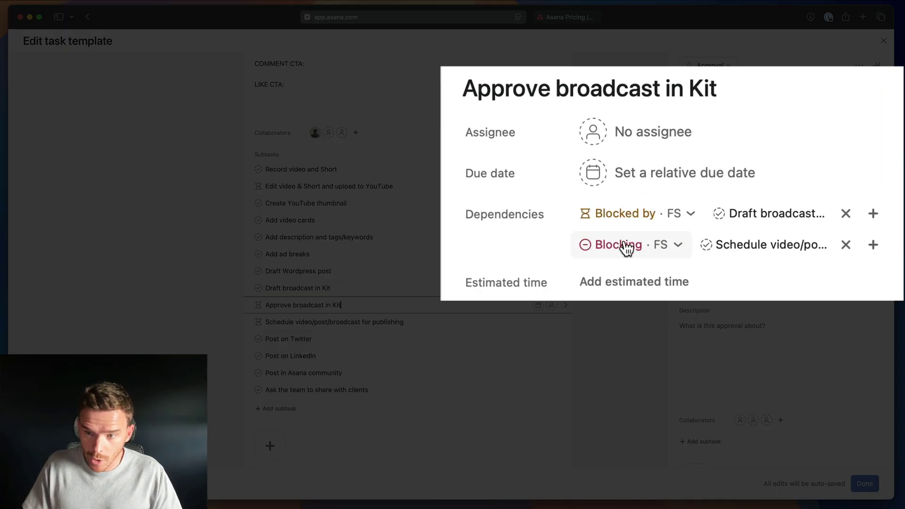
pyautogui.click(441, 321)
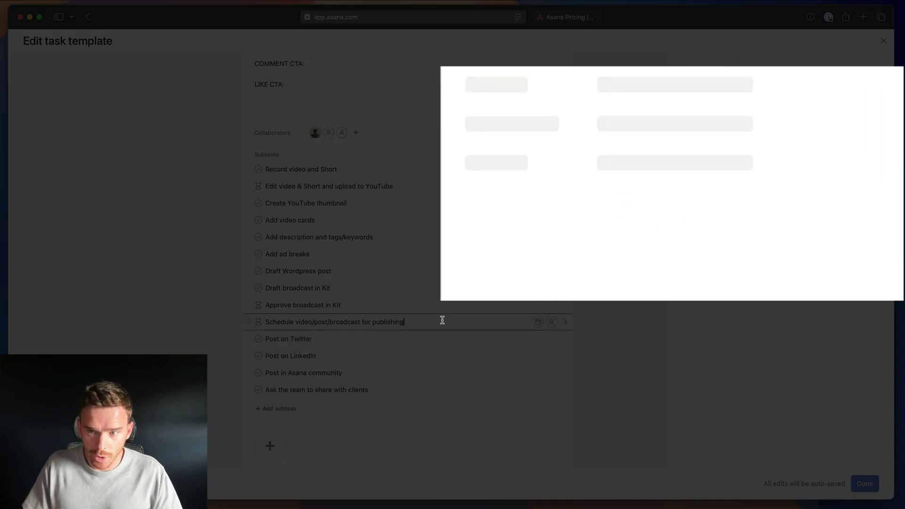
pyautogui.scroll(-1, 771, 208)
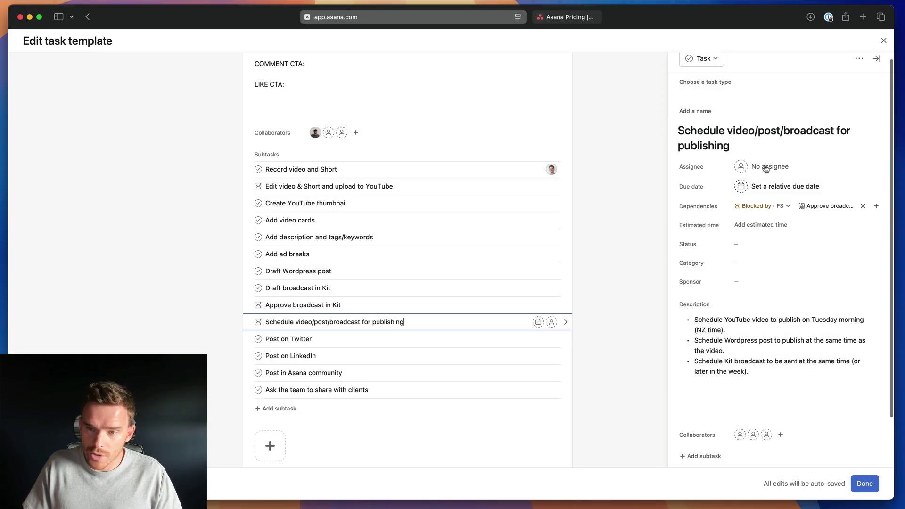
pyautogui.click(429, 307)
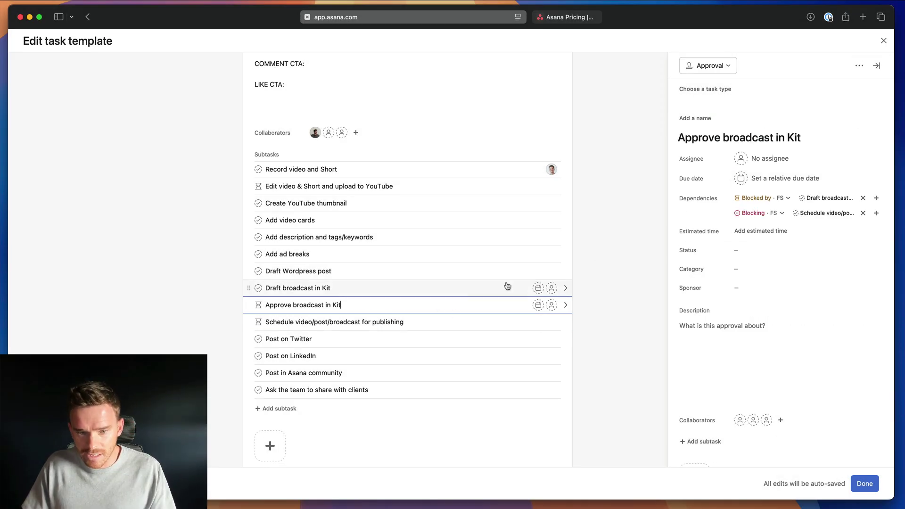
pyautogui.click(463, 318)
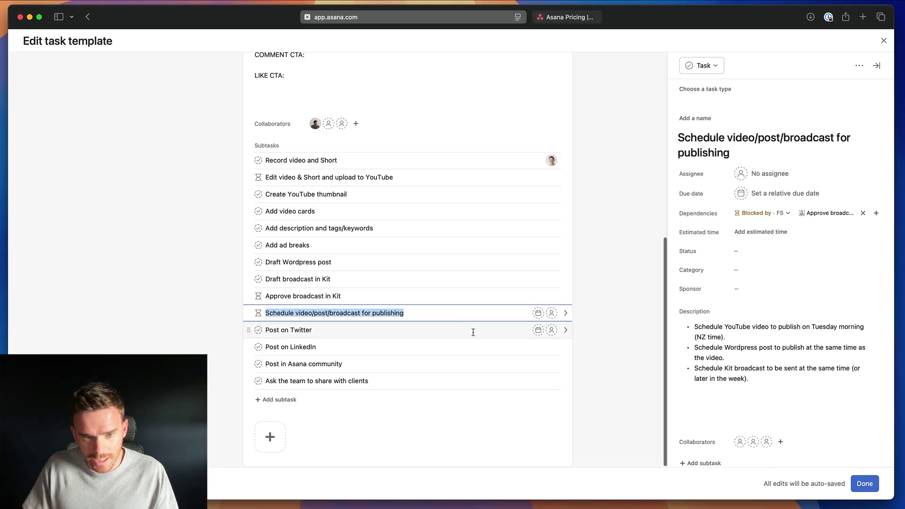
pyautogui.click(865, 484)
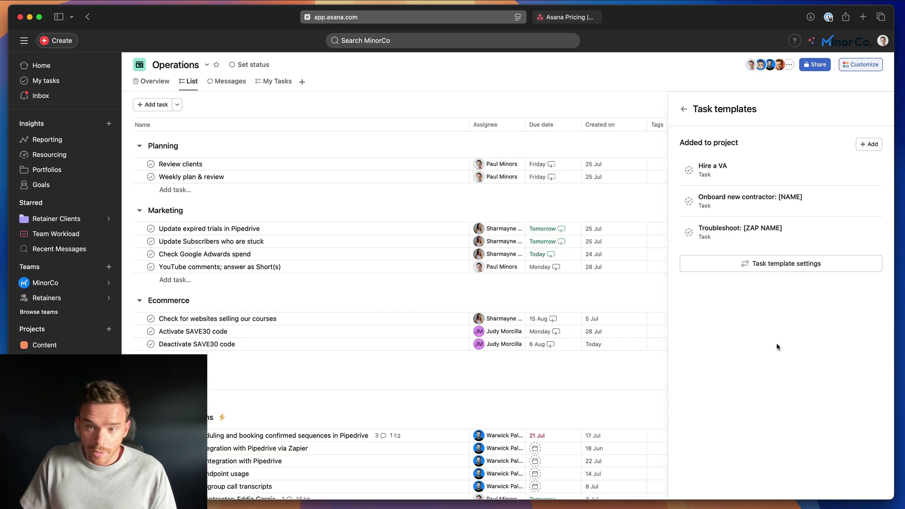
# - Open the Onboard new contractor template and read its 1Password and Asana invite subtask
pyautogui.click(825, 206)
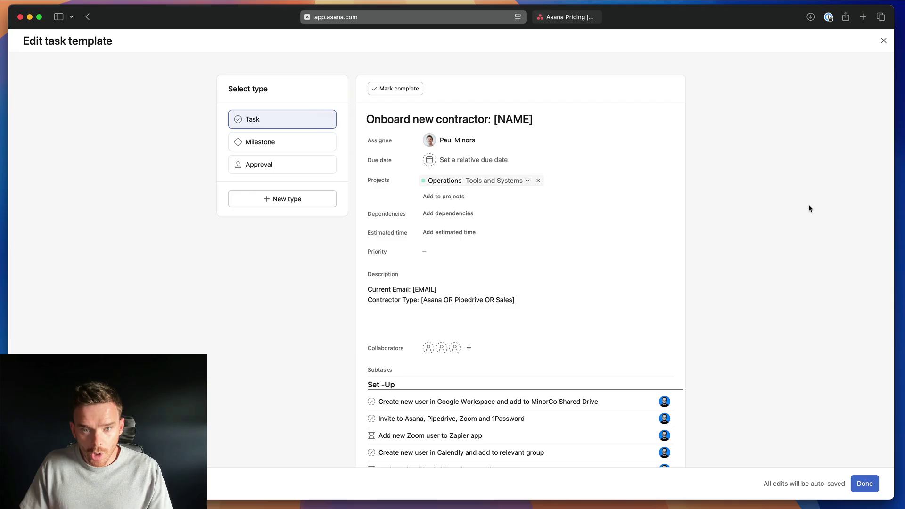
pyautogui.scroll(-5, 555, 323)
pyautogui.scroll(-2, 554, 324)
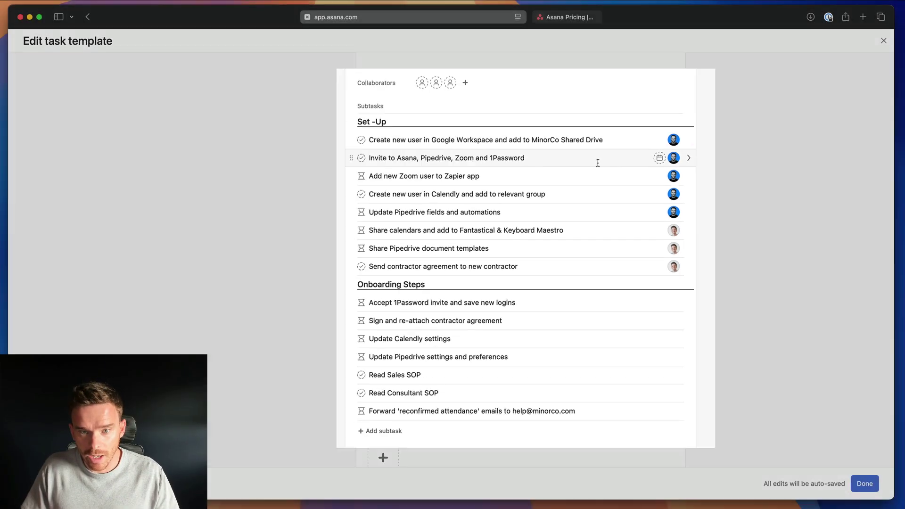
pyautogui.click(634, 128)
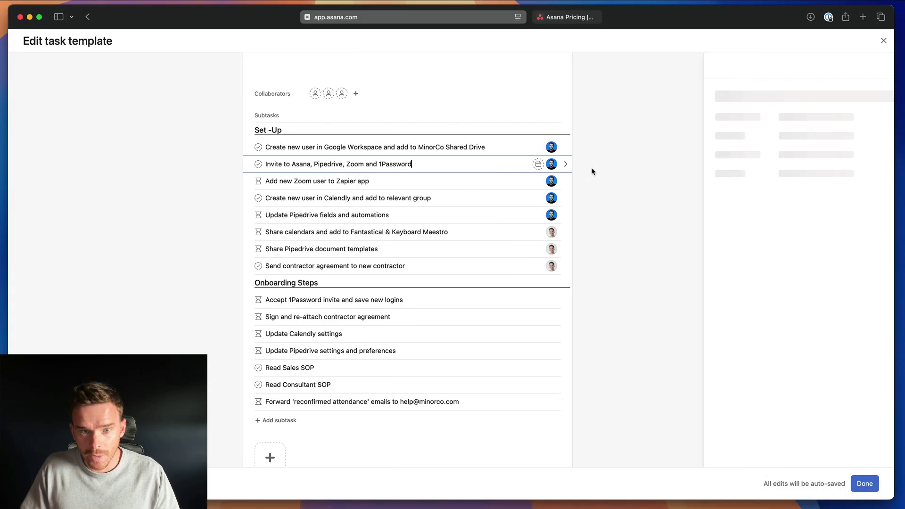
pyautogui.scroll(-5, 795, 351)
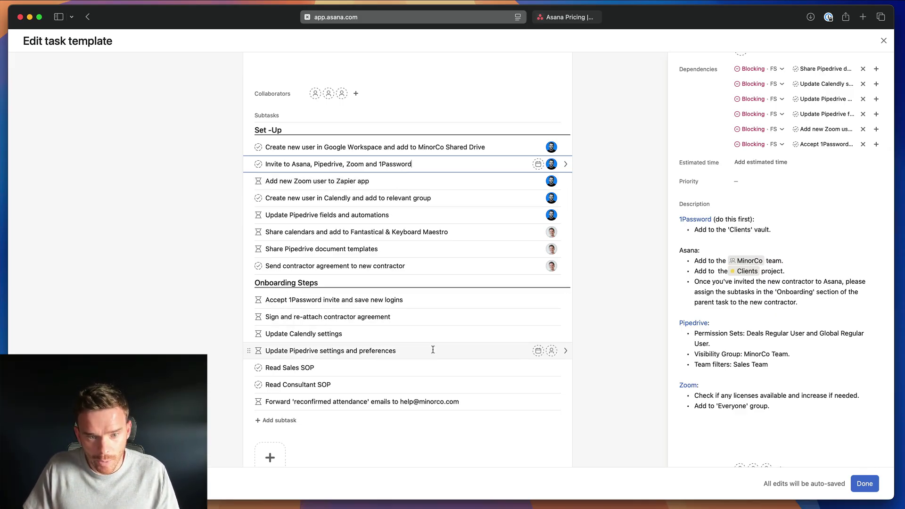
# - Read through the Update Pipedrive settings and preferences subtask's setup instructions
pyautogui.click(434, 348)
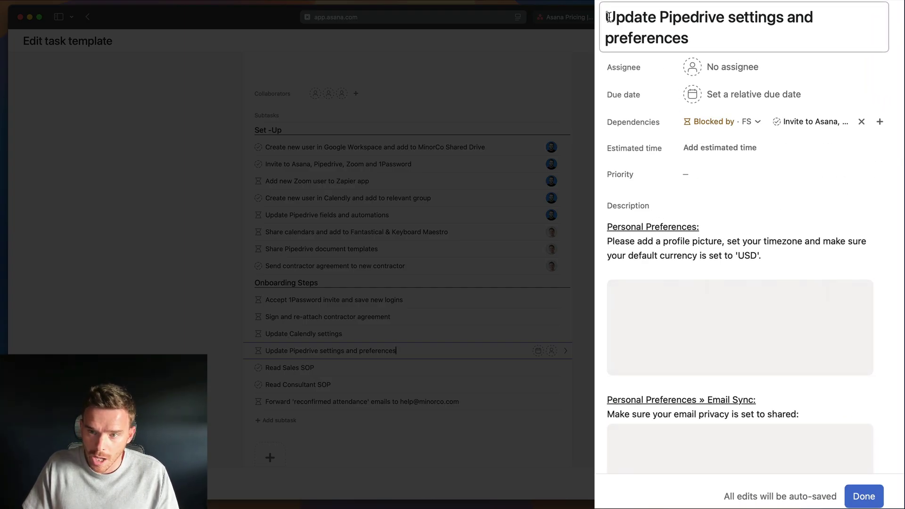
pyautogui.moveTo(607, 17); pyautogui.dragTo(741, 50)
pyautogui.click(735, 45)
pyautogui.scroll(-5, 673, 235)
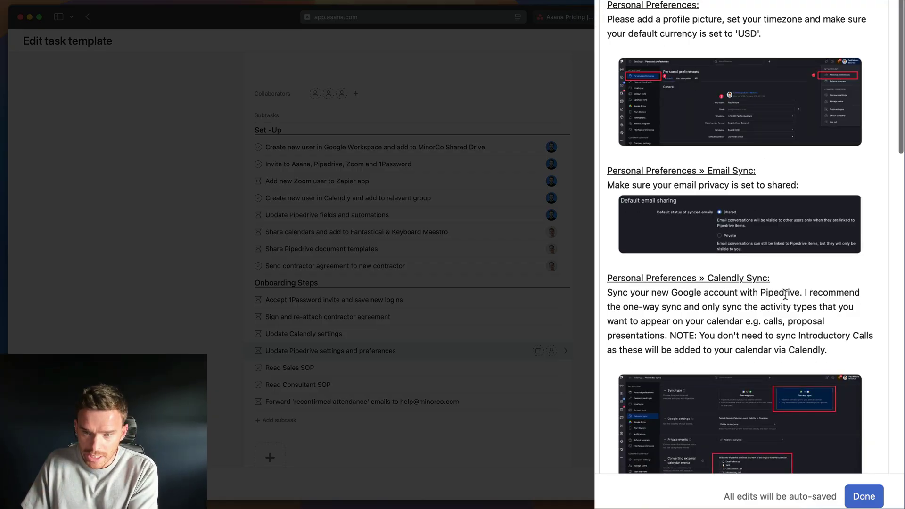
pyautogui.scroll(-10, 785, 294)
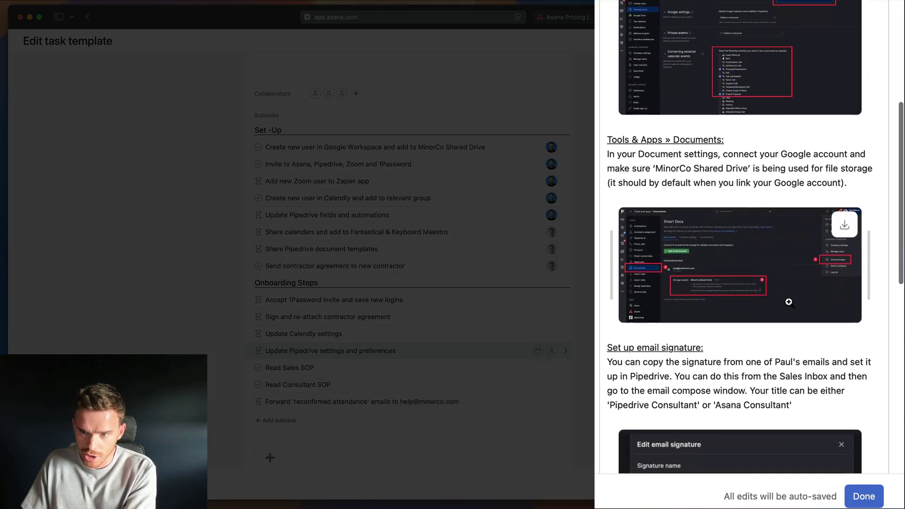
pyautogui.scroll(-4, 789, 302)
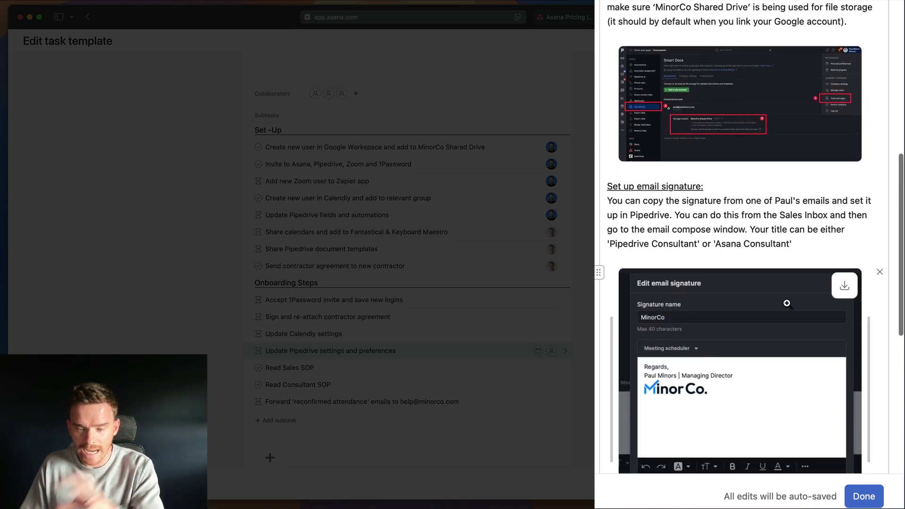
pyautogui.scroll(-2, 768, 291)
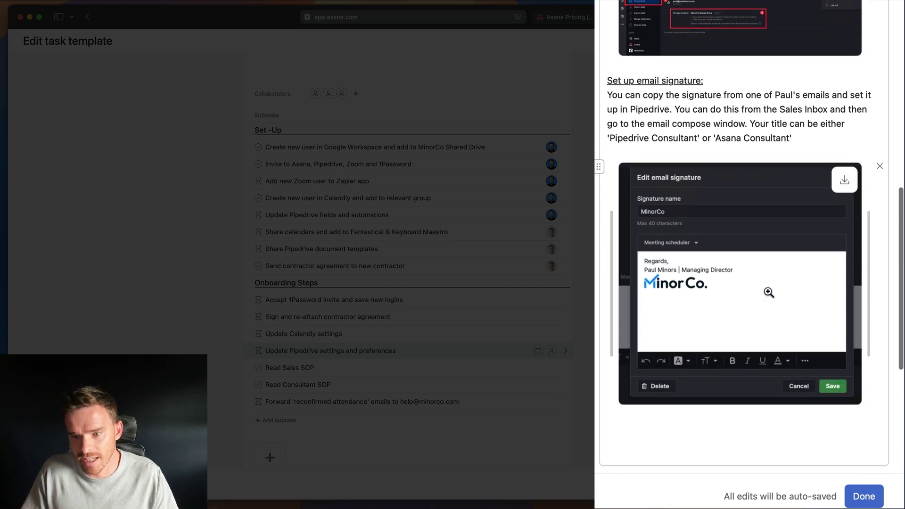
pyautogui.scroll(2, 764, 293)
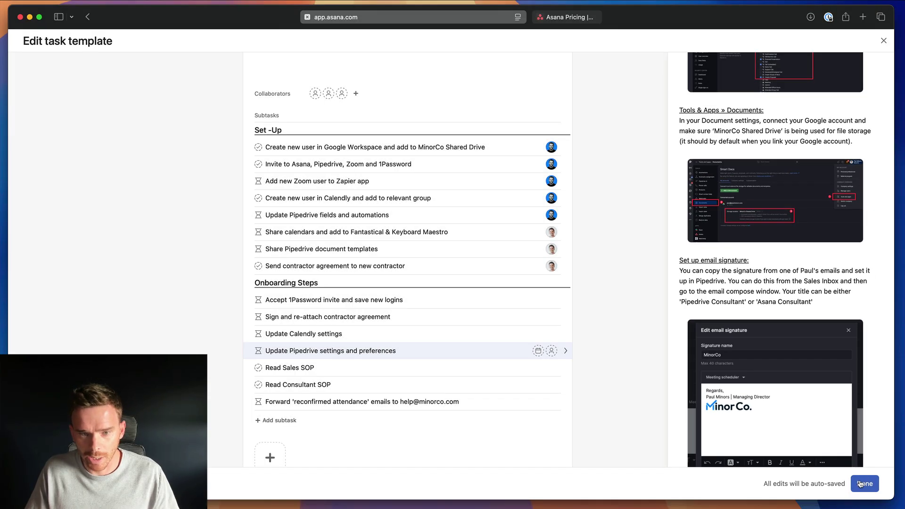
# - Scroll through the Pay Asana invoice: [DOMAIN] template's four subtasks and close it
pyautogui.click(864, 497)
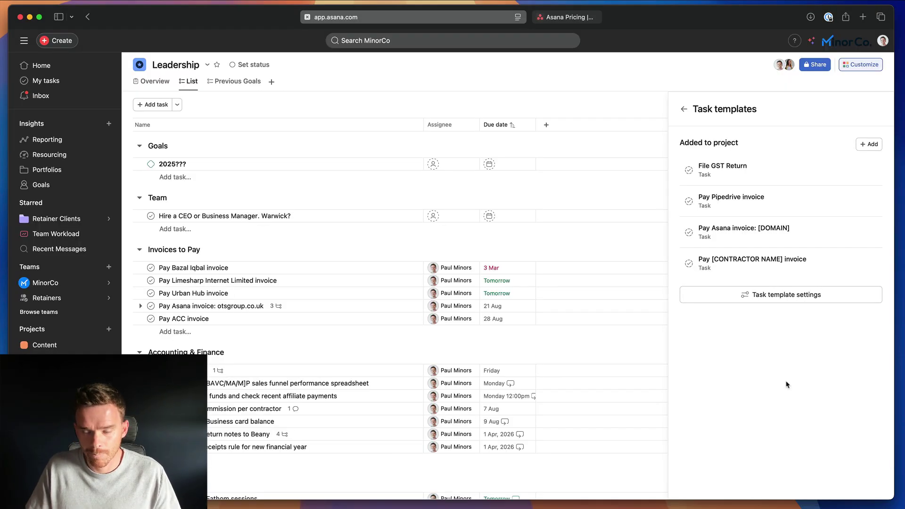
pyautogui.click(825, 236)
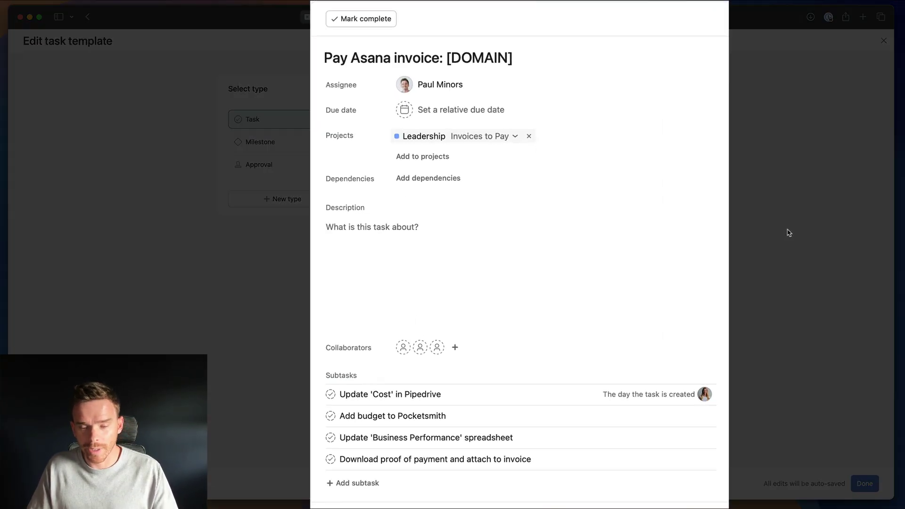
pyautogui.scroll(-2, 481, 232)
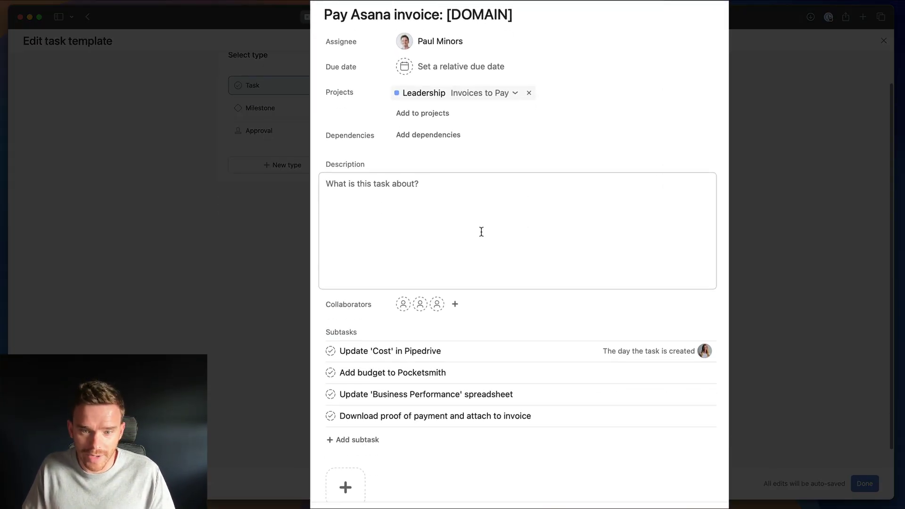
pyautogui.scroll(-1, 482, 231)
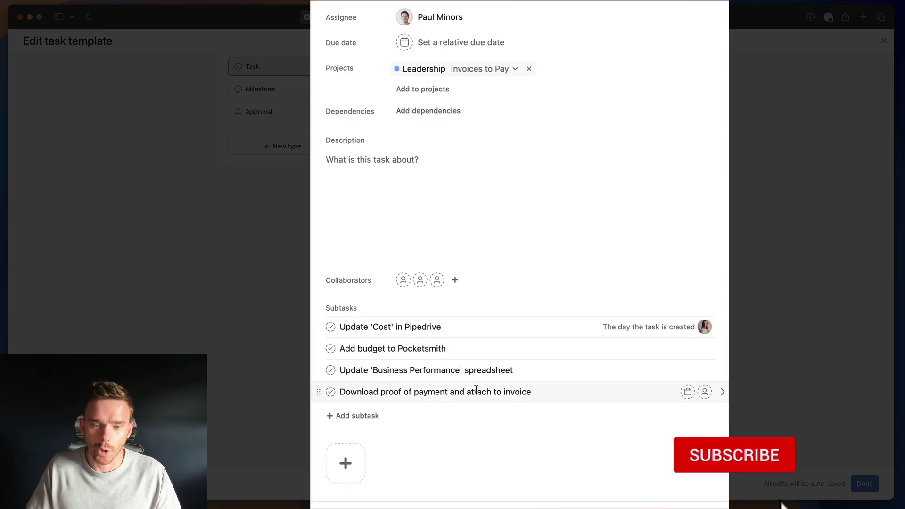
pyautogui.scroll(2, 493, 390)
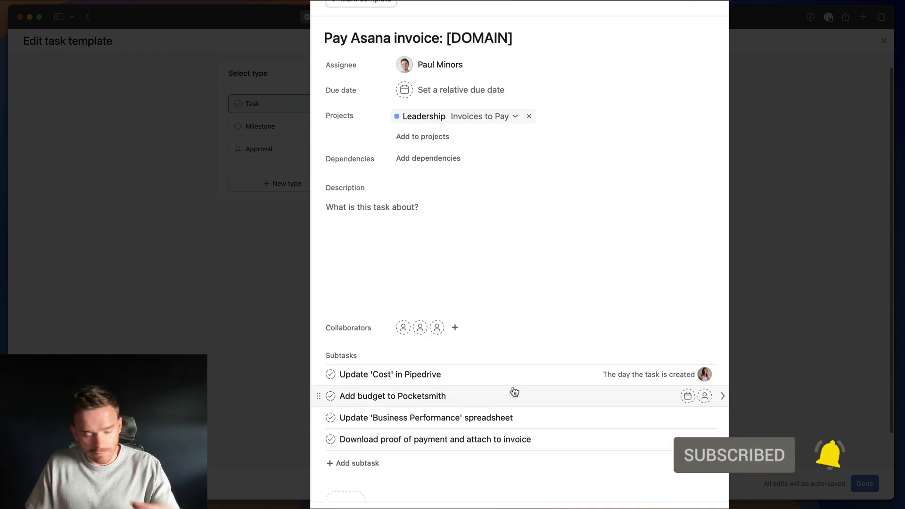
pyautogui.scroll(-2, 513, 394)
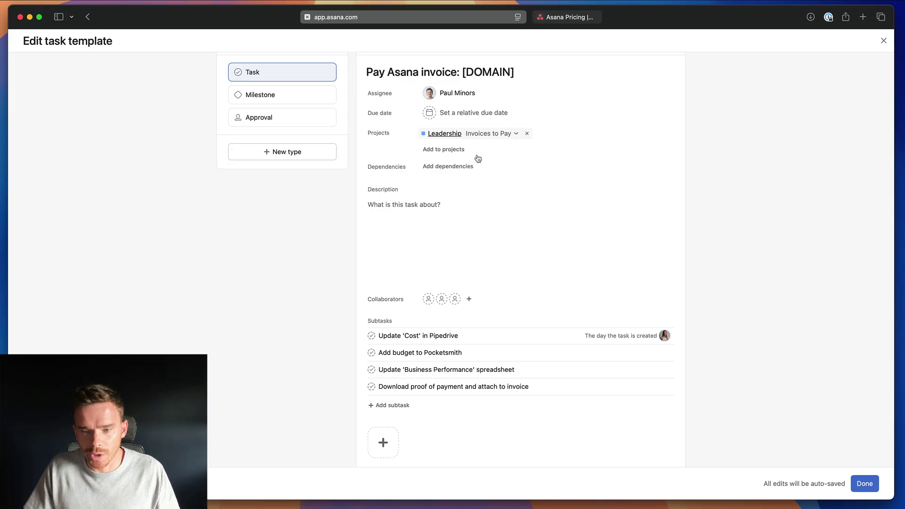
pyautogui.click(865, 484)
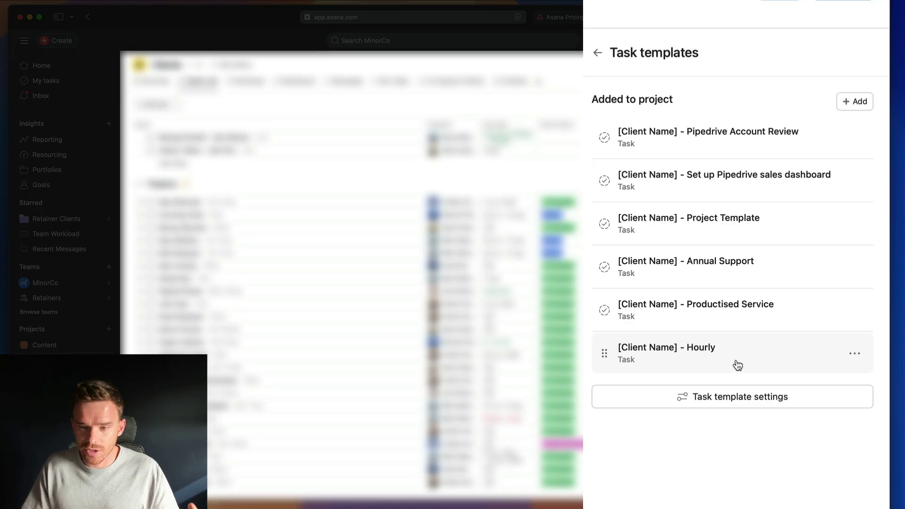
# - Open the [Client Name] - Pipedrive Account Review template and highlight its numbered description checklist
pyautogui.click(794, 149)
pyautogui.scroll(-5, 540, 241)
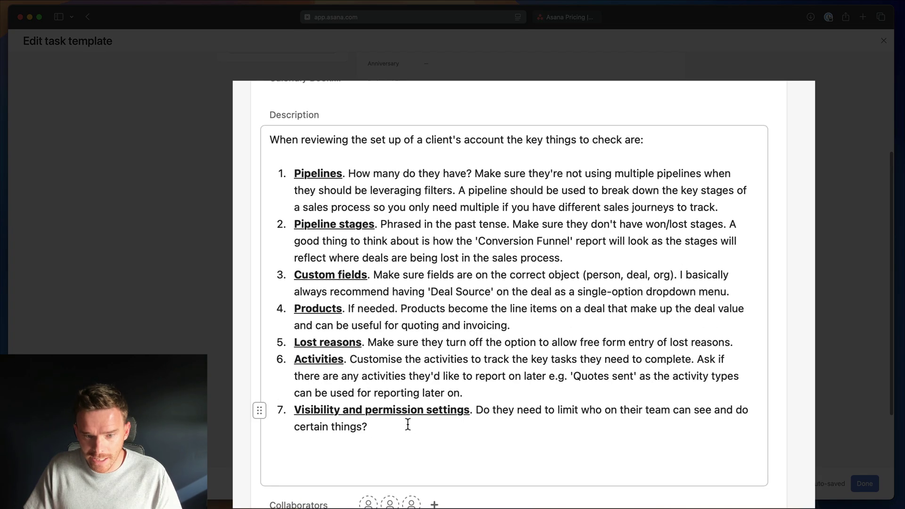
pyautogui.moveTo(408, 424); pyautogui.dragTo(270, 139)
pyautogui.click(409, 265)
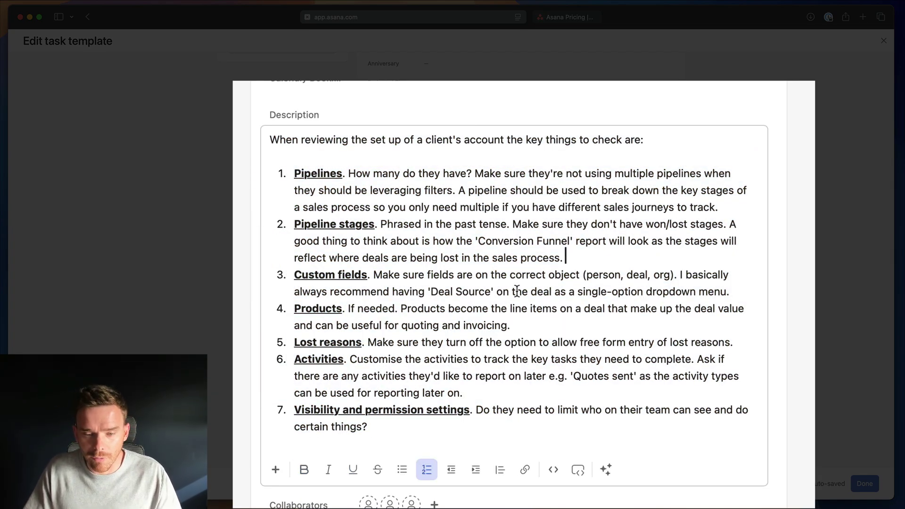
pyautogui.scroll(-3, 519, 295)
pyautogui.scroll(2, 512, 296)
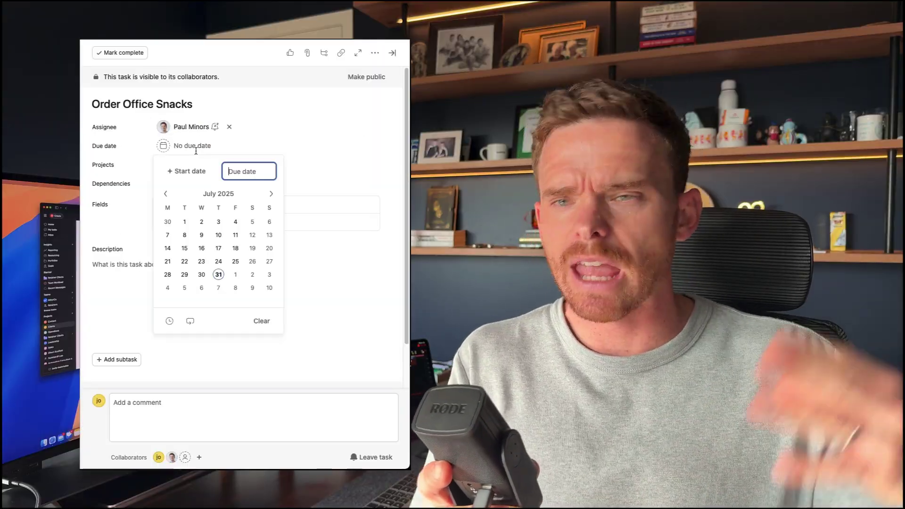
# - Make Order Office Snacks repeat weekly on Fridays
pyautogui.click(191, 322)
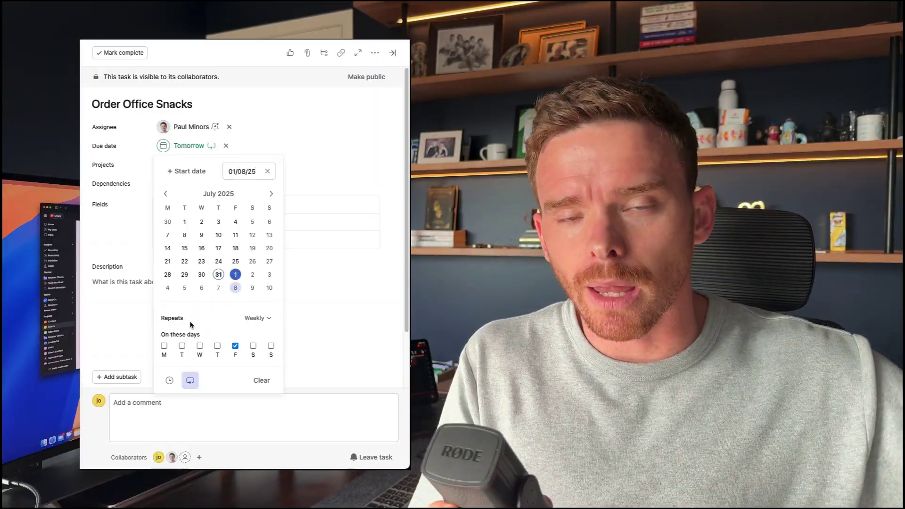
pyautogui.click(257, 319)
pyautogui.click(262, 354)
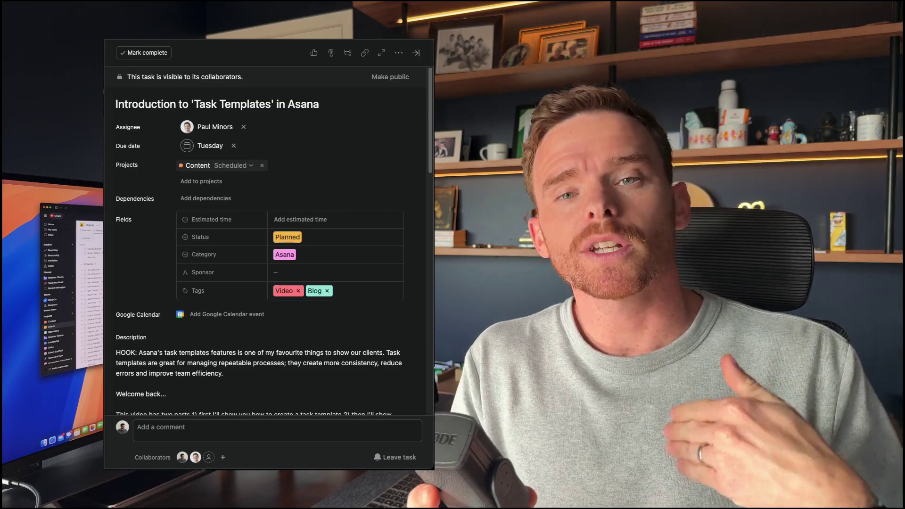
# - Scroll the Introduction to 'Task Templates' task down to its 14 subtasks
pyautogui.scroll(-1, 368, 219)
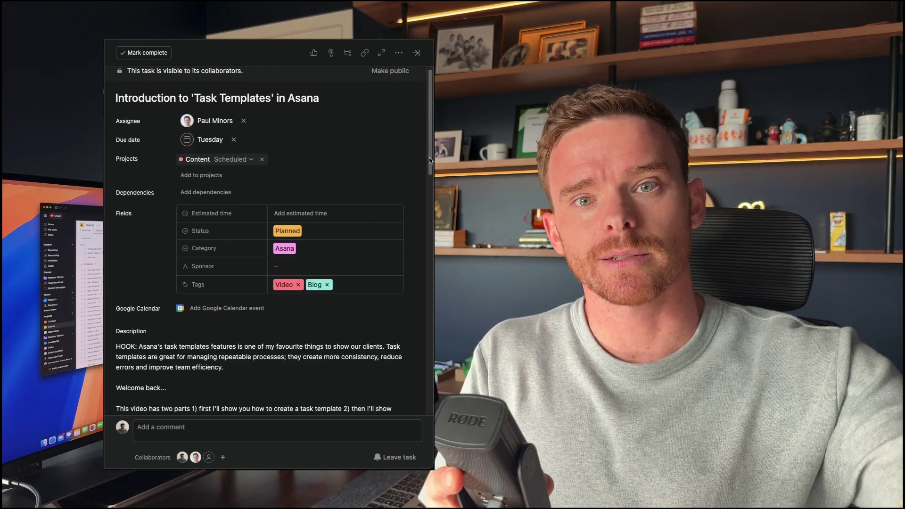
pyautogui.scroll(-10, 423, 217)
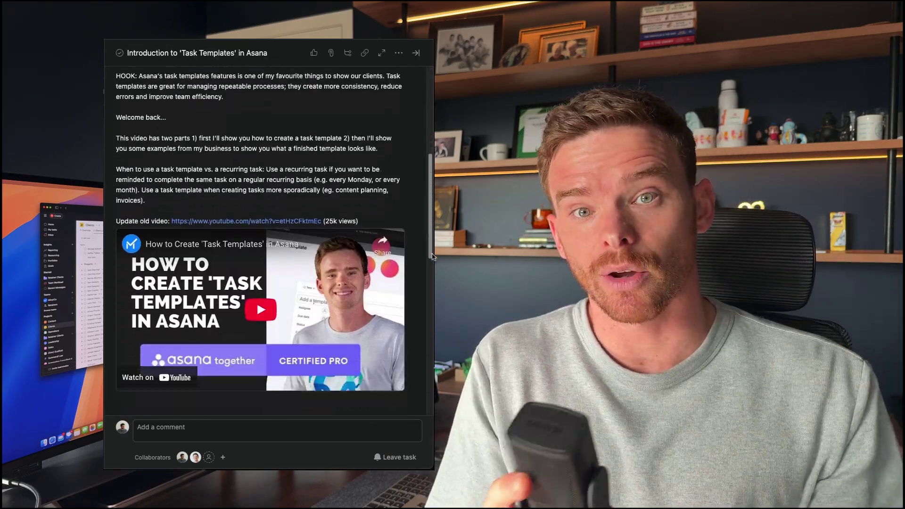
pyautogui.scroll(-4, 430, 315)
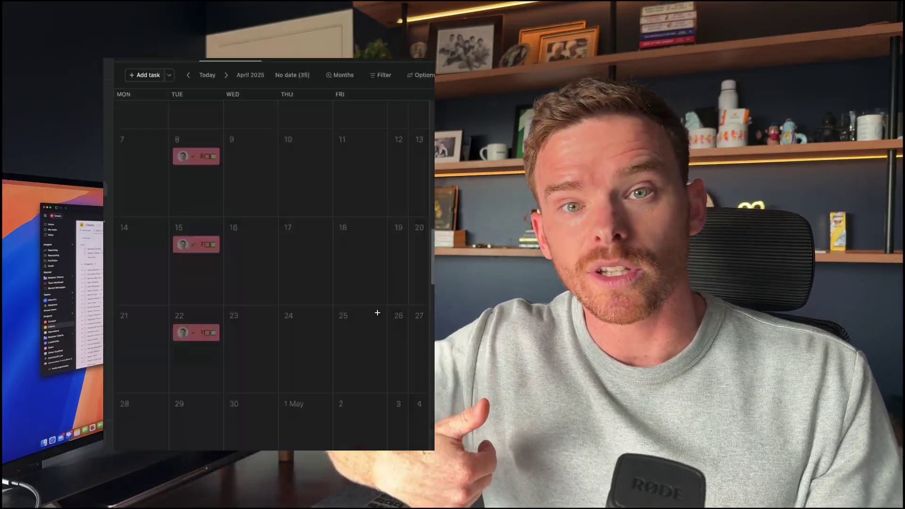
# - Scroll the calendar from May to August 2025, showing the recurring Tuesday video task
pyautogui.scroll(-5, 375, 311)
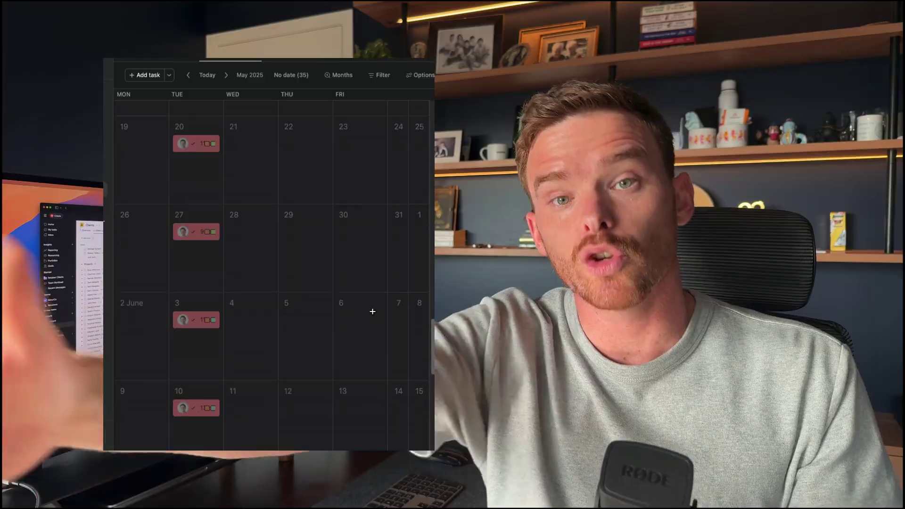
pyautogui.scroll(-6, 372, 311)
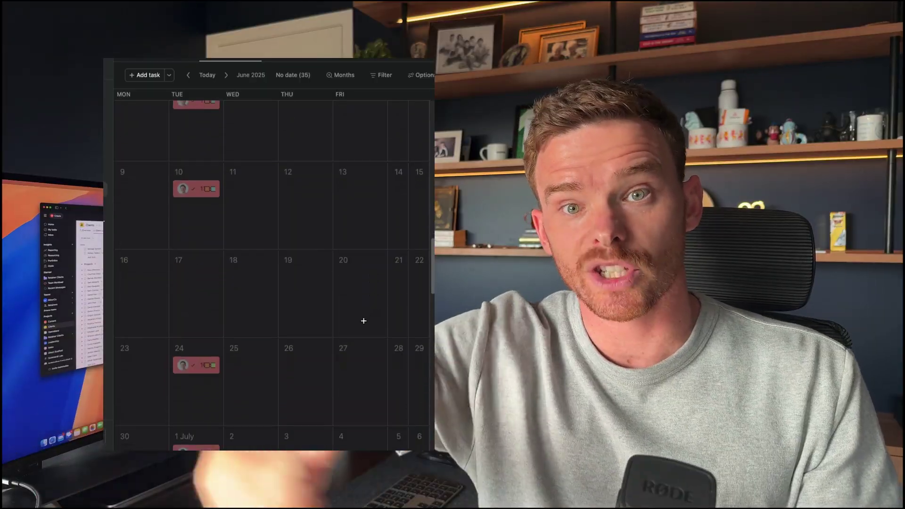
pyautogui.scroll(-8, 363, 321)
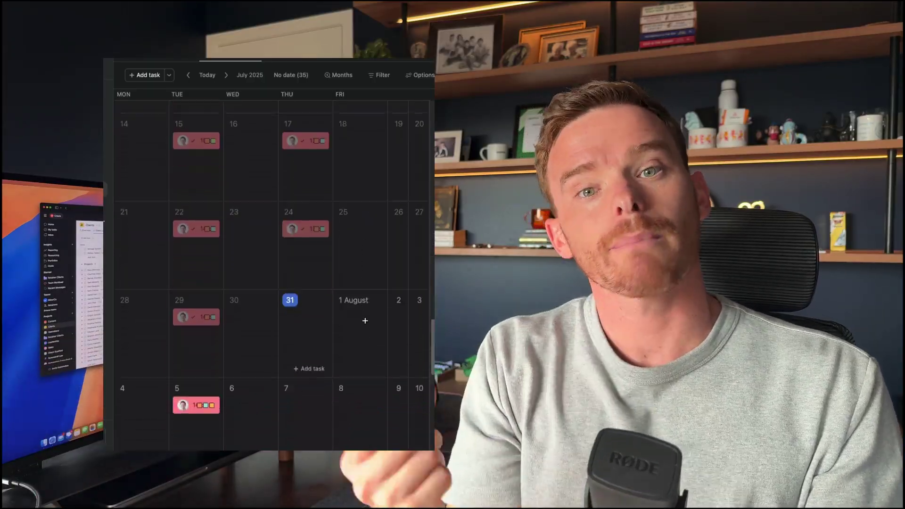
pyautogui.scroll(-2, 361, 318)
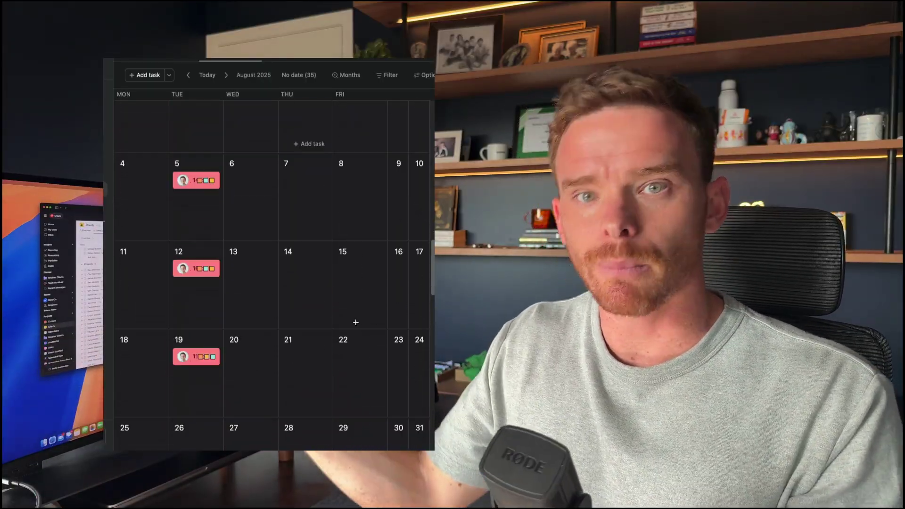